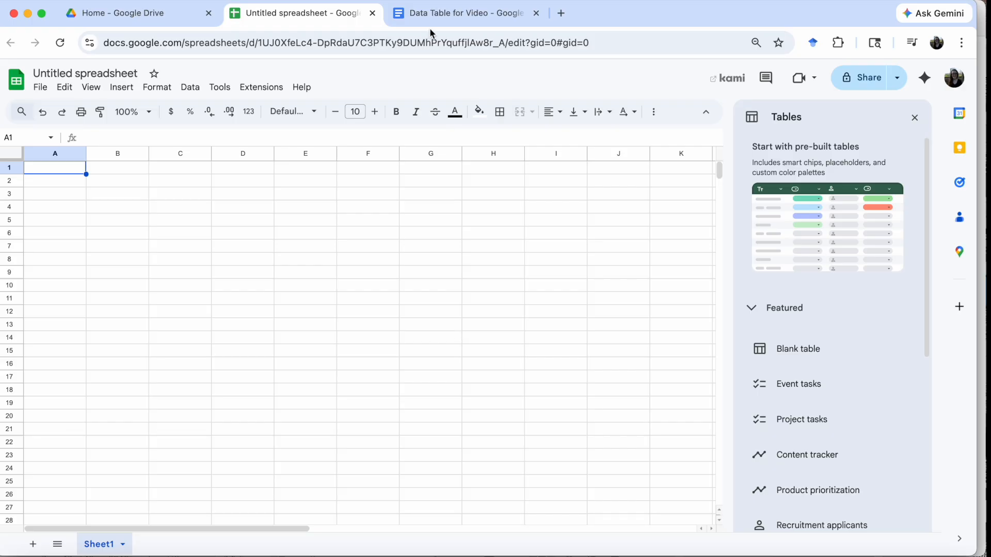
- Copy the Time and Height table from the Data Table for Video document into the untitled spreadsheet, starting at cell A1
click(446, 19)
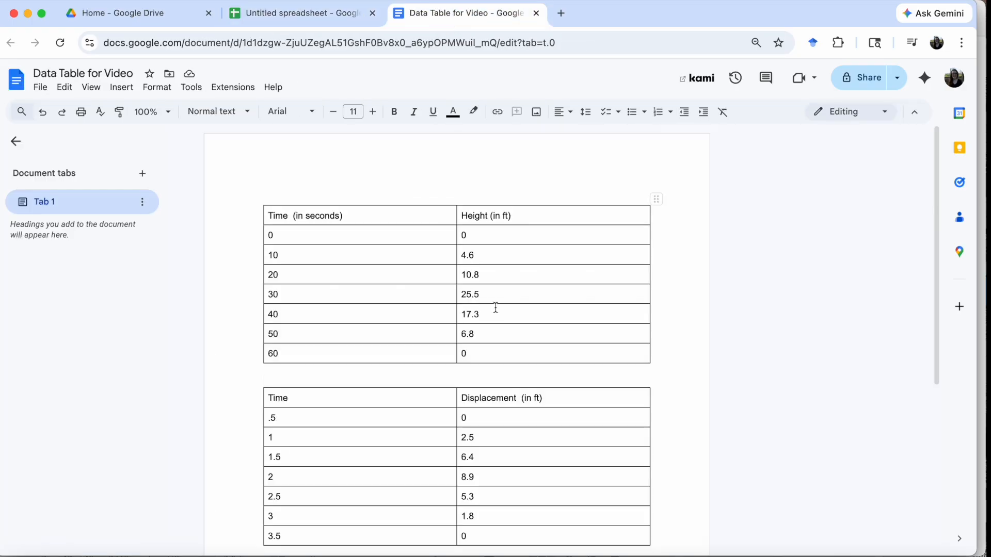
scroll(427, 402, down, 2)
scroll(426, 402, up, 2)
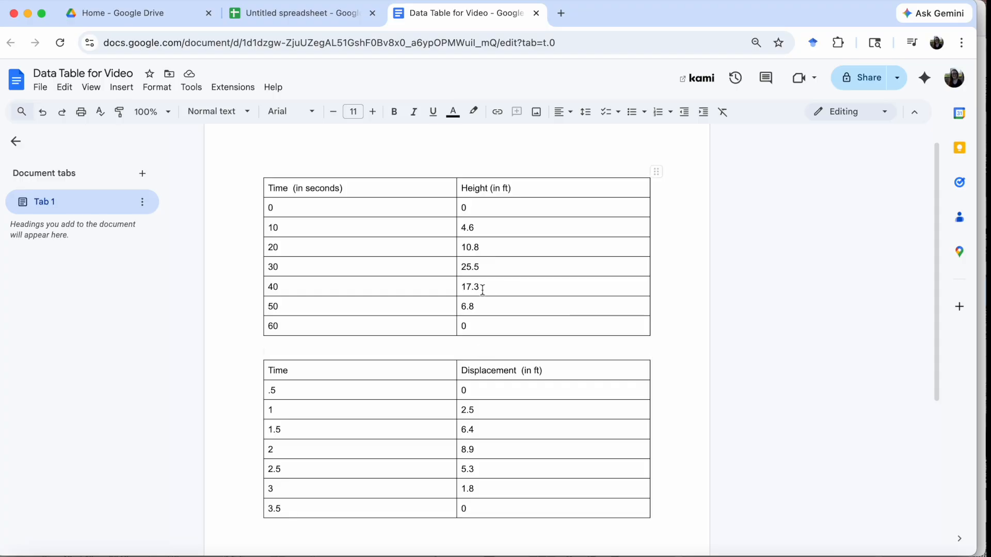
drag(484, 315, 337, 187)
key(super+c)
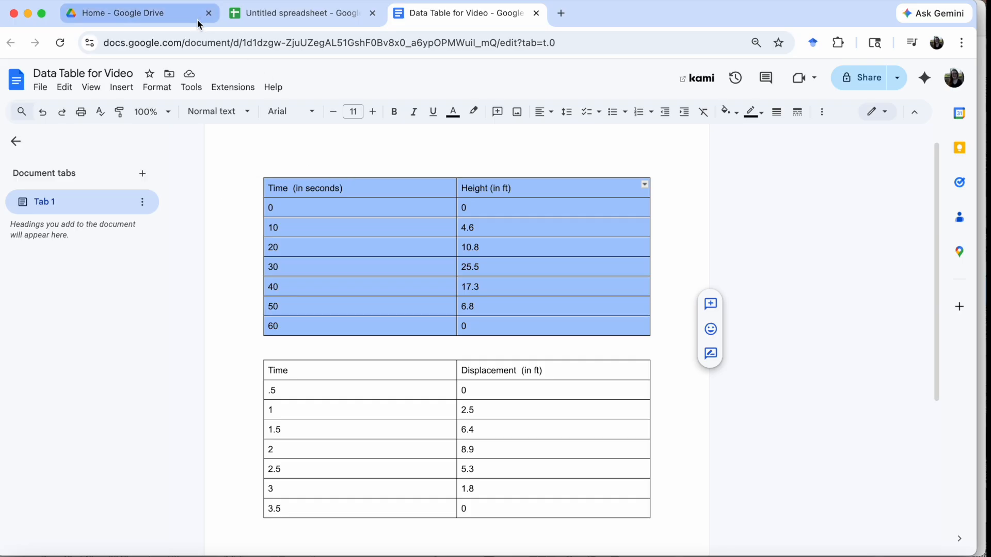
click(294, 23)
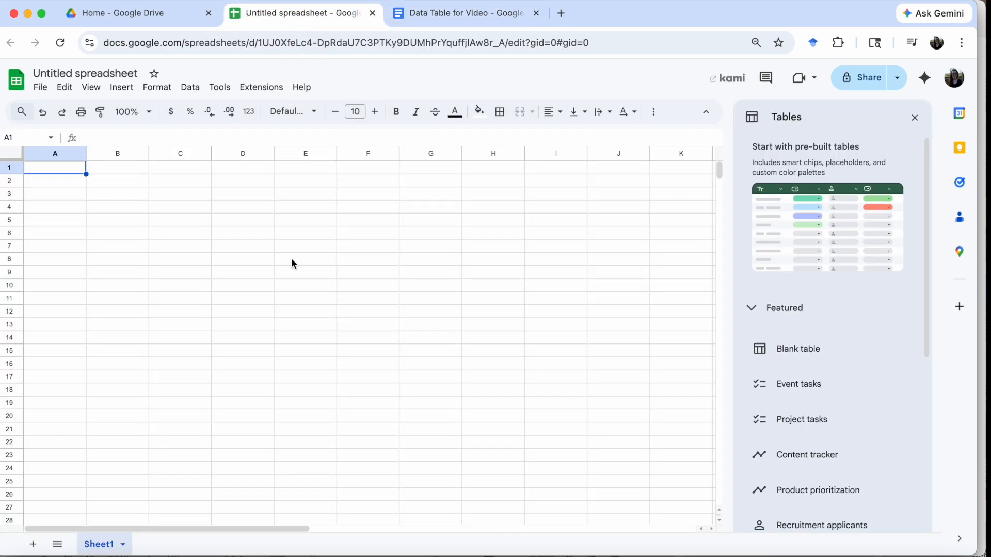
key(super+v)
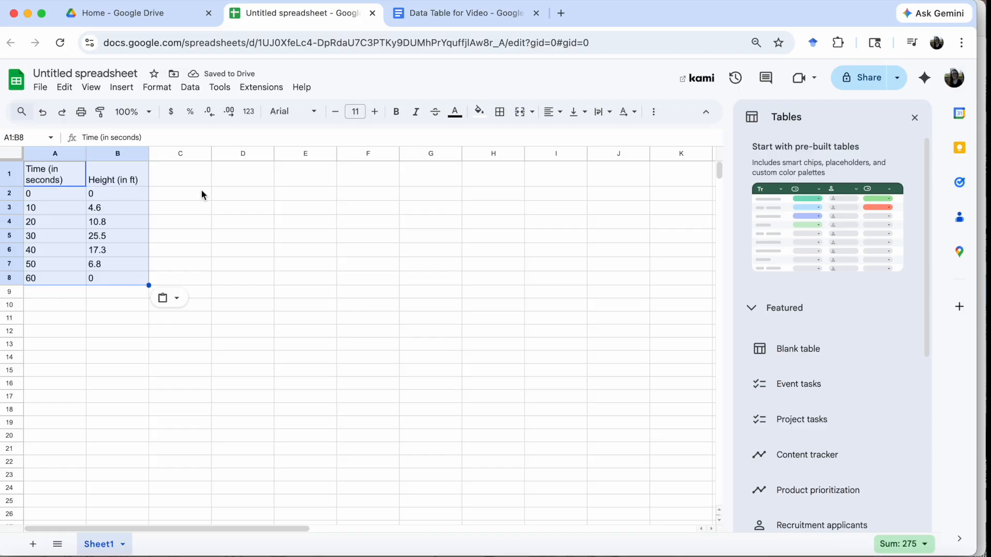
click(219, 221)
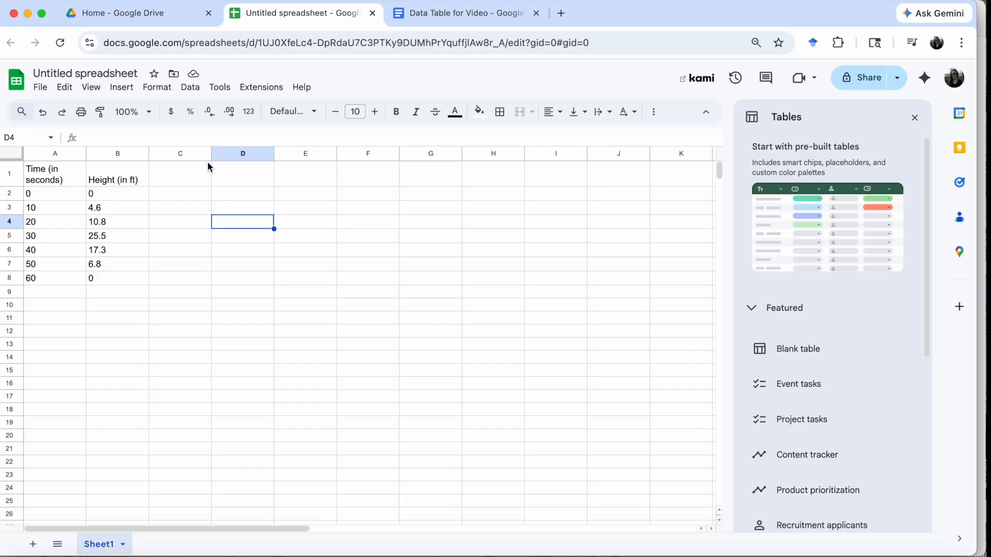
- Enter the document's second table's first data row in the spreadsheet, with .5 in D2 and 0 in E2
click(227, 195)
click(444, 19)
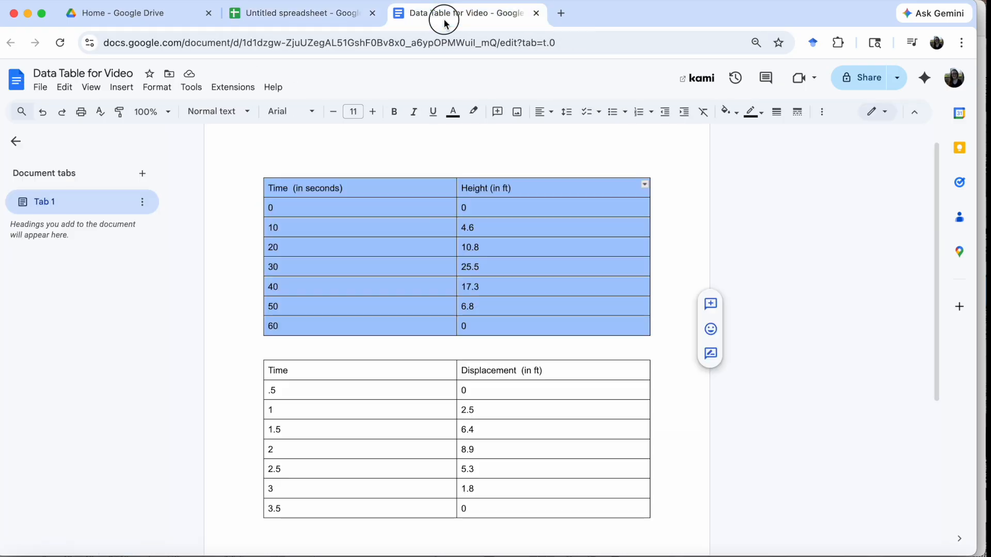
scroll(494, 324, down, 1)
click(416, 360)
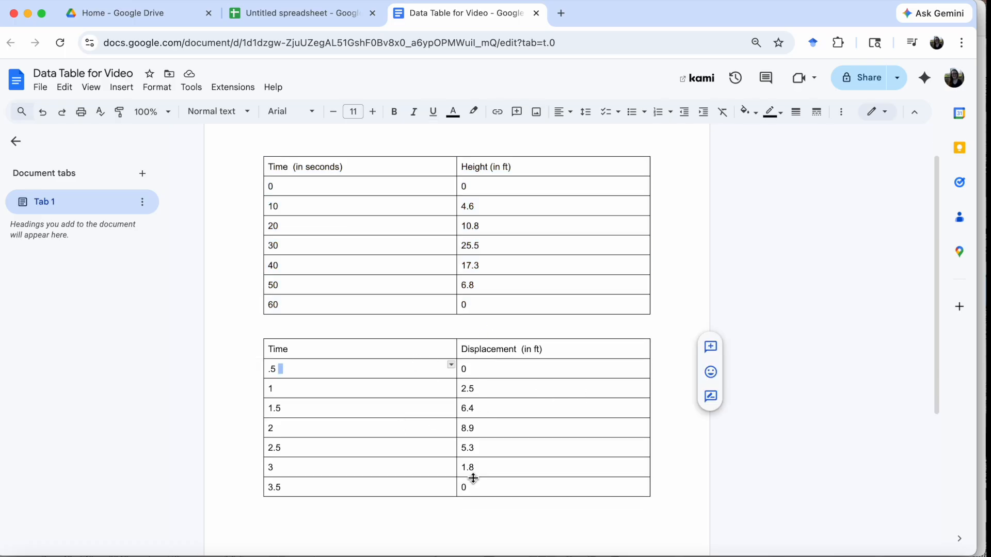
scroll(473, 477, down, 1)
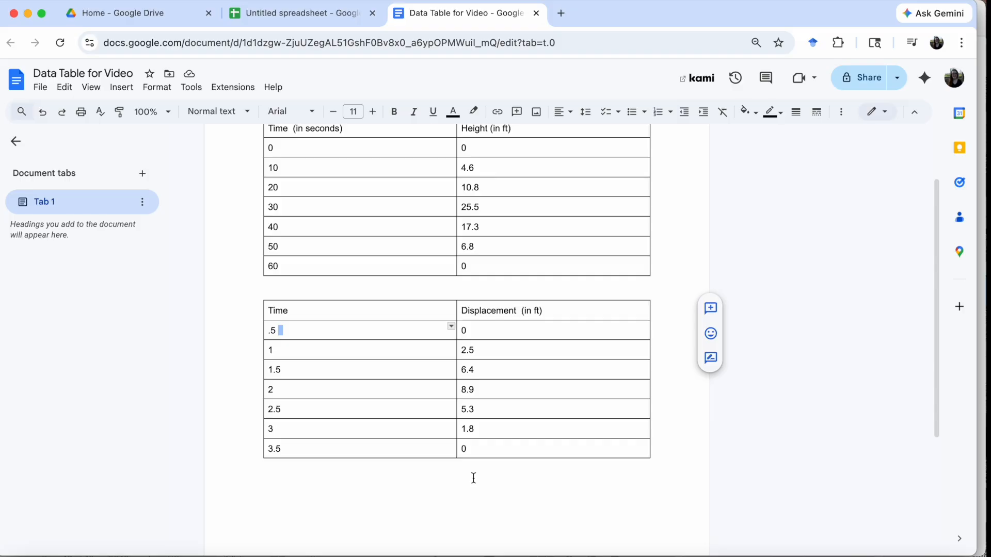
click(280, 16)
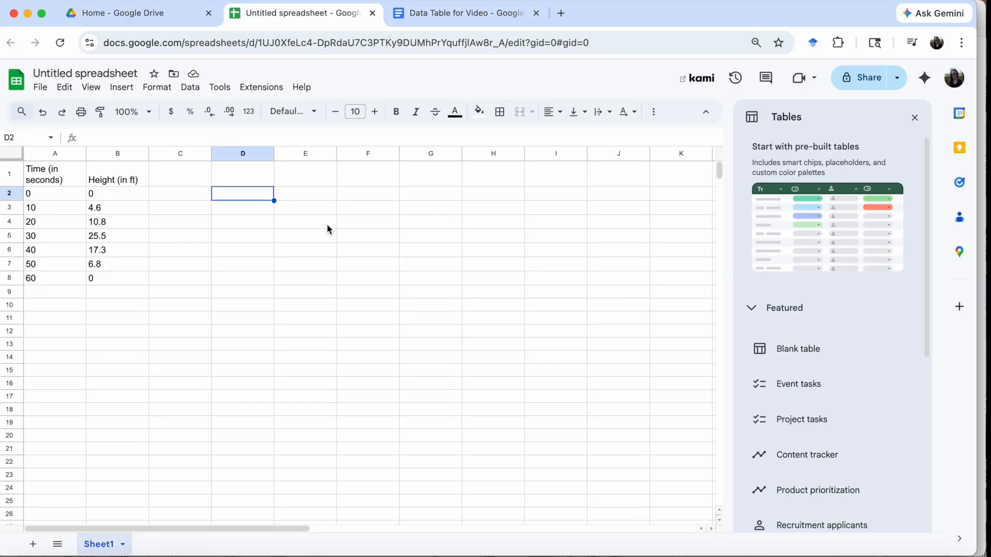
click(424, 15)
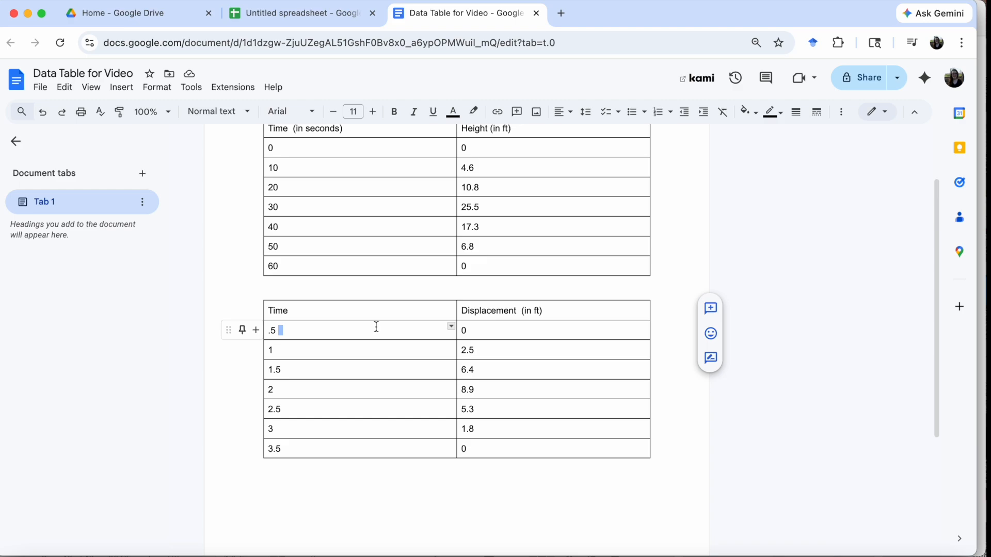
click(262, 22)
text(.5)
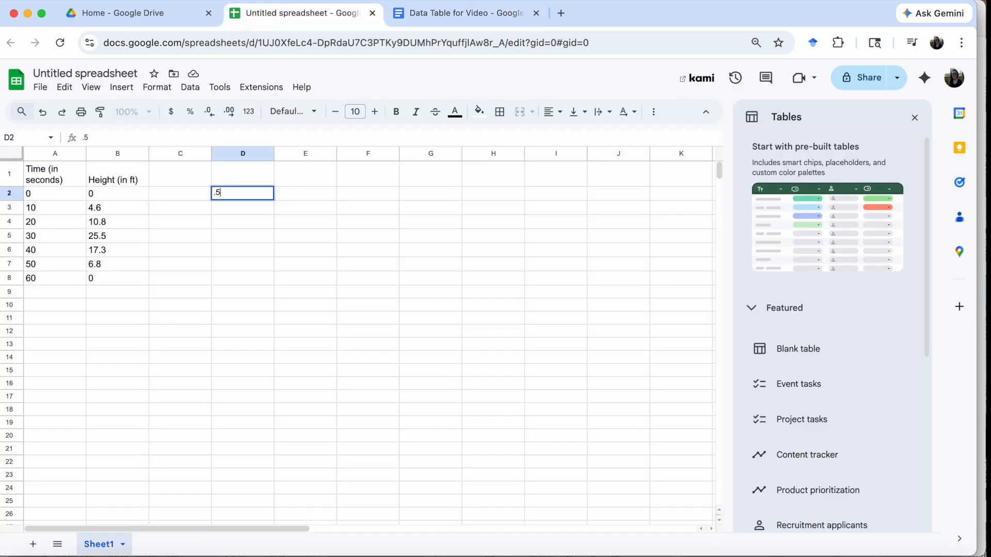
key(Tab)
text(0)
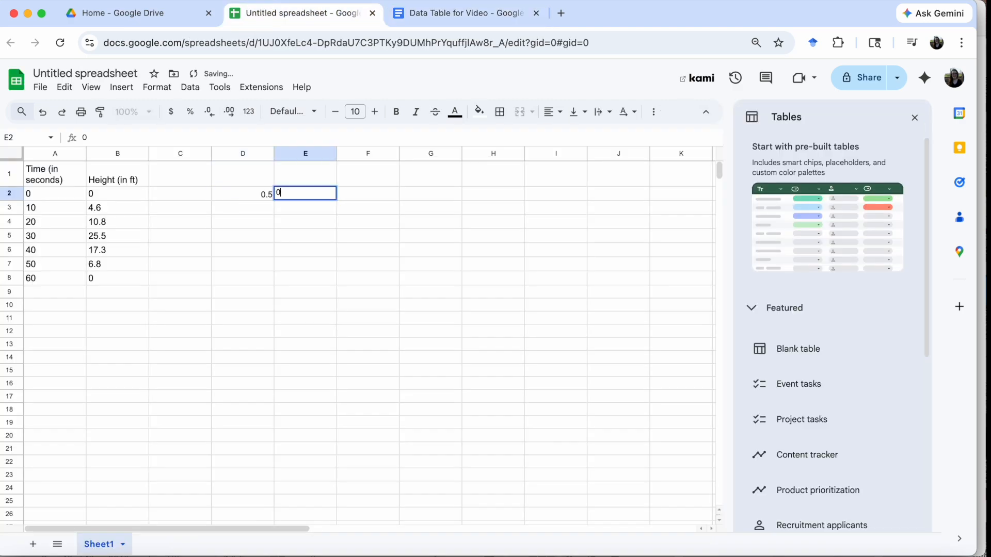
key(Return)
- Check the document's second table and enter the times 1, 1.5, 2 and 2.5 in cells D3 to D6
click(442, 21)
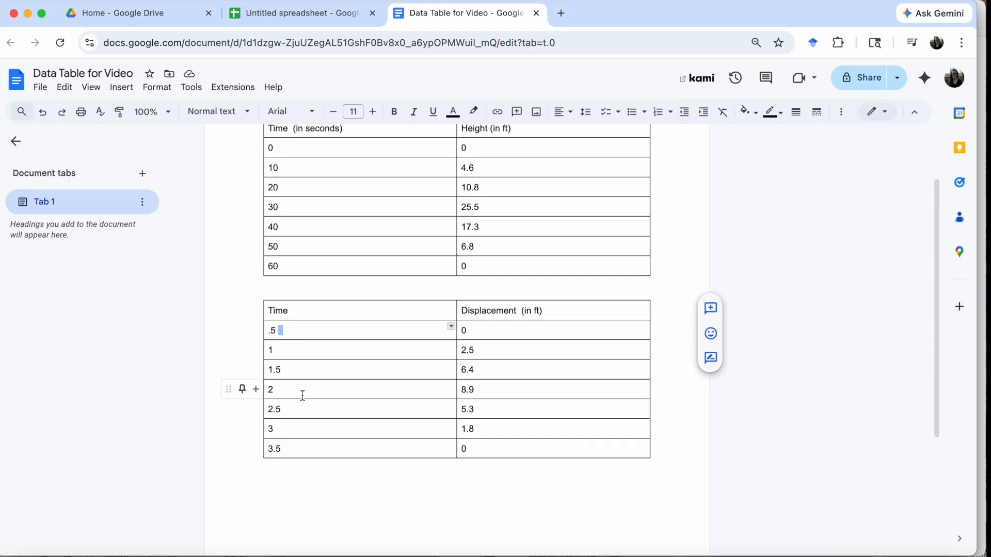
click(289, 14)
text(1)
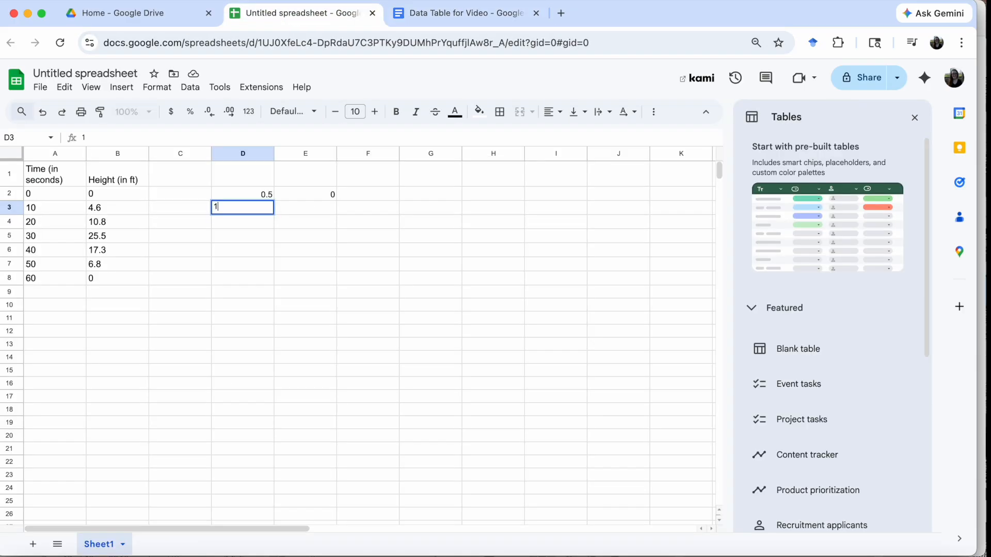
key(Return)
text(1,5)
key(BackSpace)
key(BackSpace)
text(.5)
key(Return)
text(2)
key(Return)
text(2.5)
key(Return)
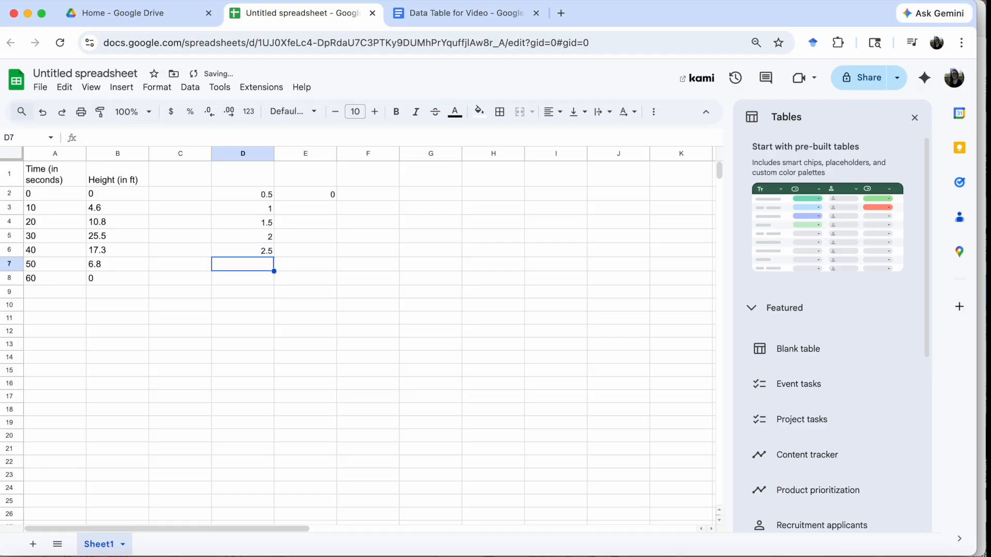
- Complete the time column from the document's second table with 3 in D7 and 3.5 in D8
click(421, 14)
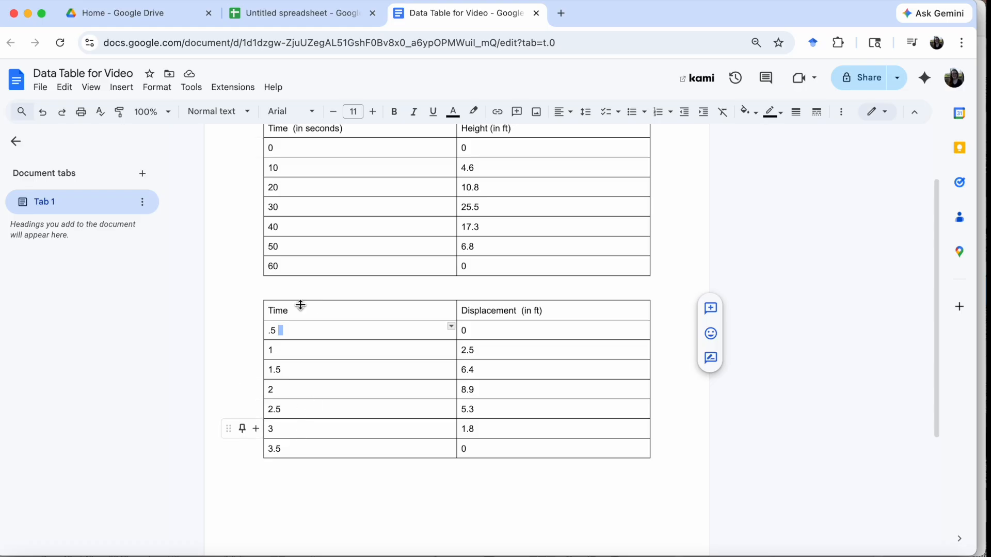
click(302, 14)
text(3.5)
key(Return)
key(Up)
text(3)
key(BackSpace)
key(Return)
text(3.5)
key(Return)
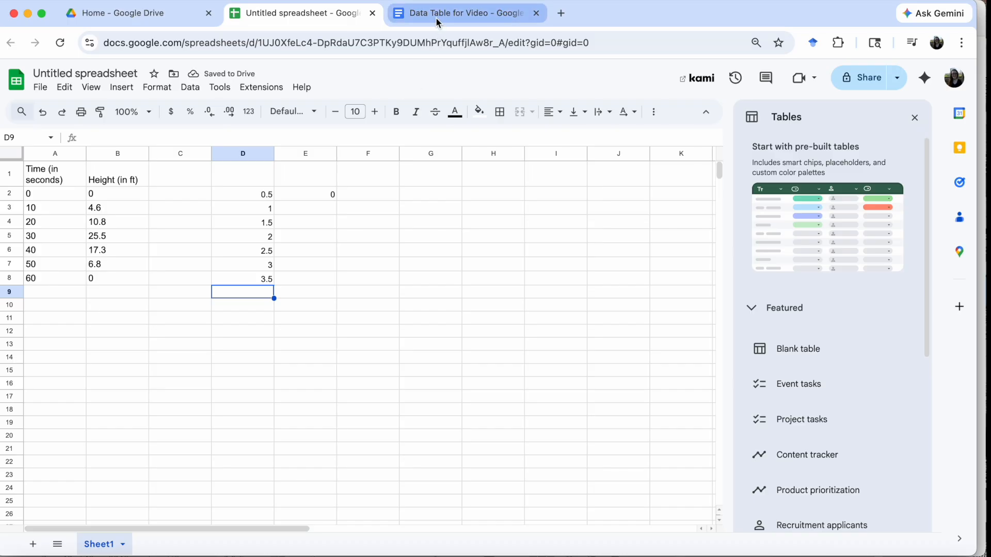
- Look up the displacement values in the document and enter 2.5, 6.4 and 8.9 in cells E3 to E5
click(326, 197)
click(455, 16)
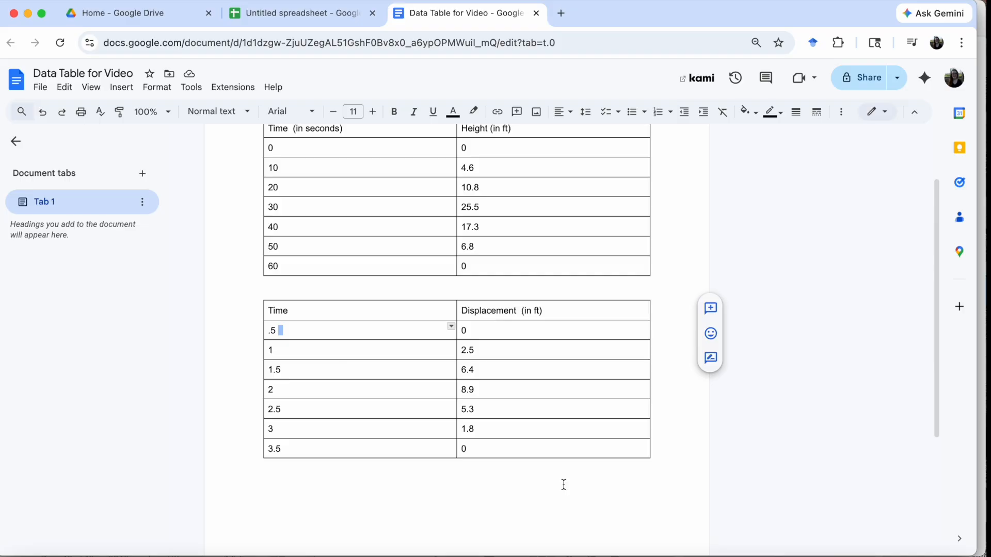
drag(505, 449, 502, 347)
click(283, 14)
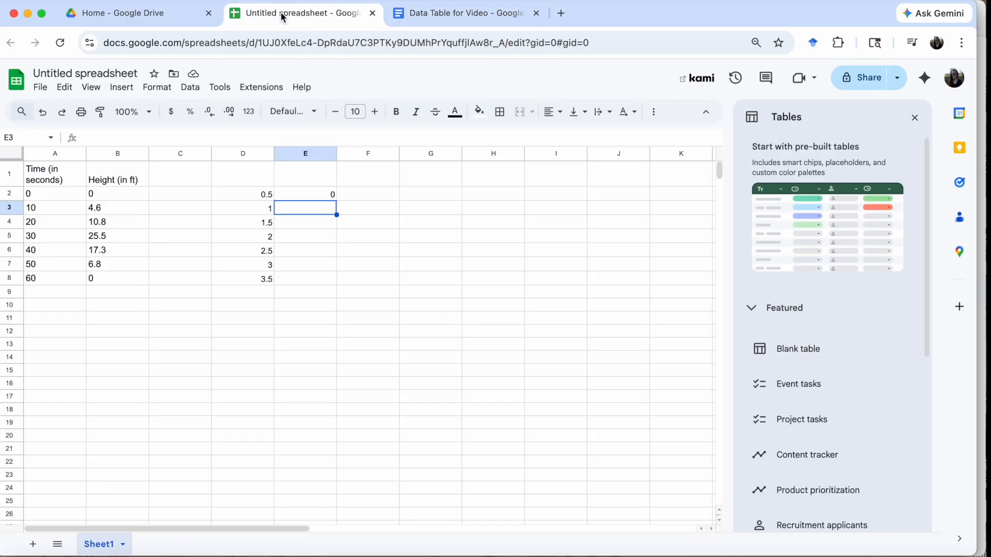
click(438, 19)
click(494, 348)
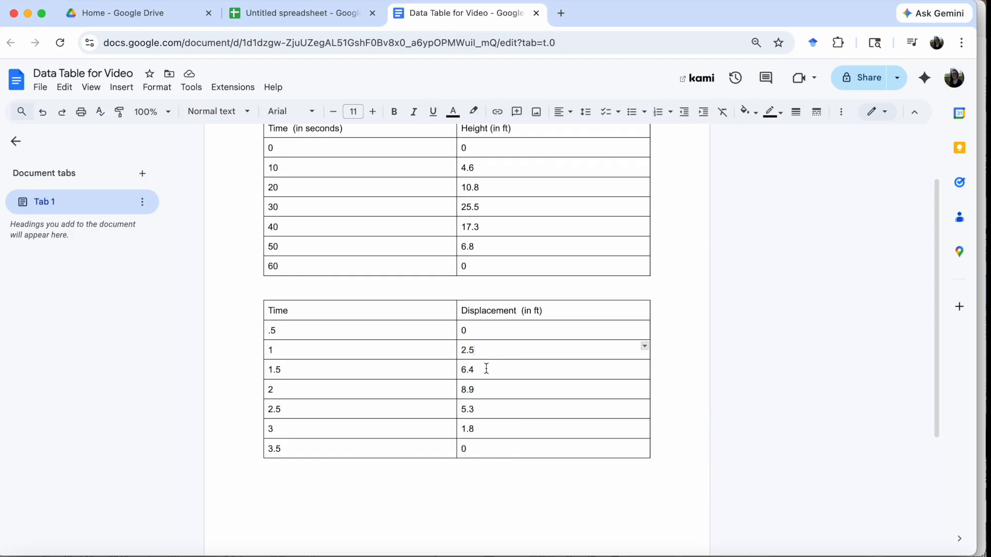
click(312, 24)
text(w)
key(BackSpace)
text(2.5)
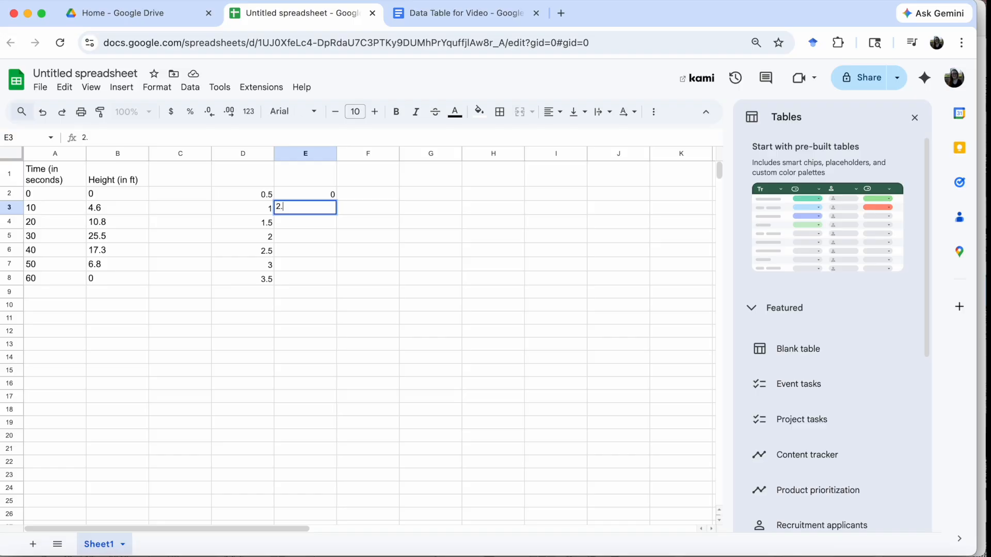
key(Return)
text(6.4)
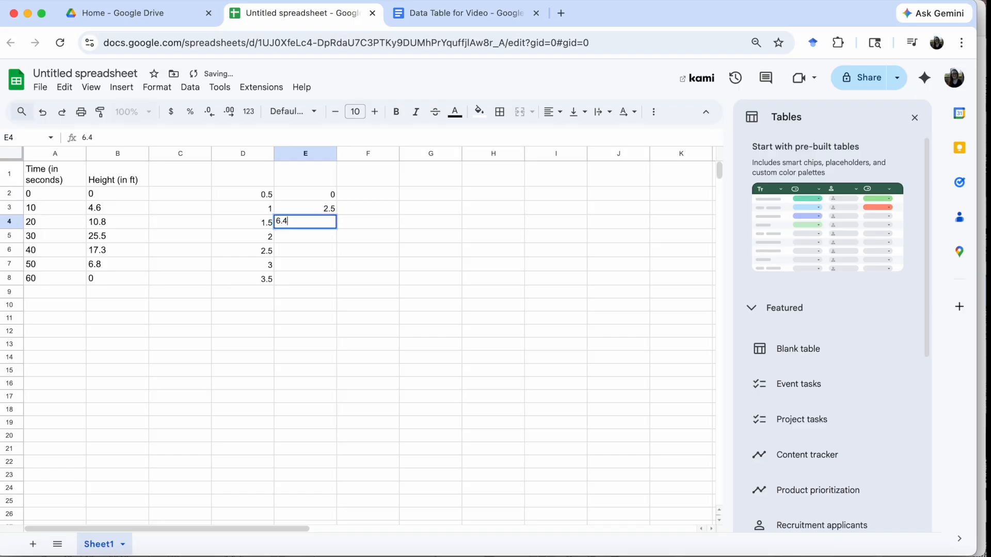
key(Return)
text(8.9)
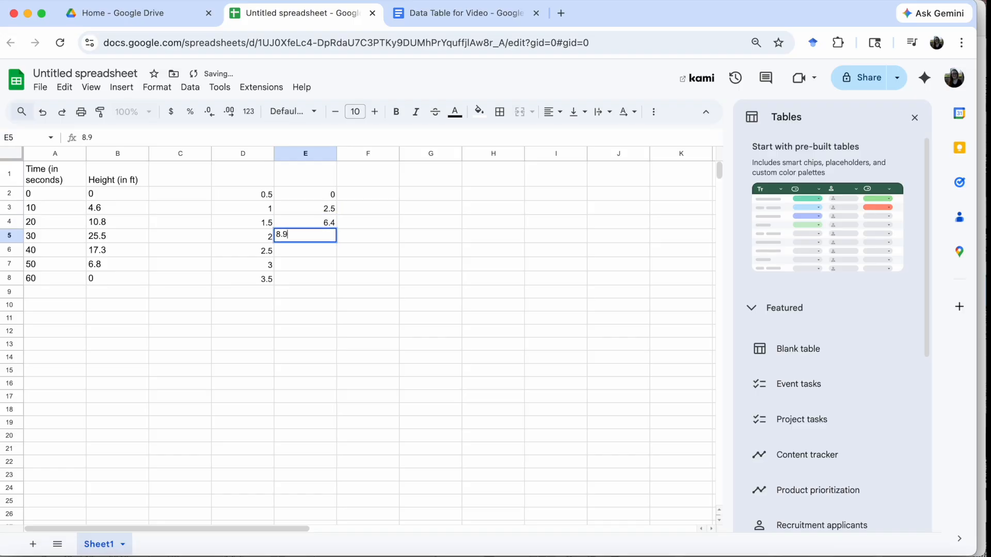
key(Return)
- Finish the displacement column from the document by entering 5.3, 1.8 and 0 in cells E6 to E8
click(409, 13)
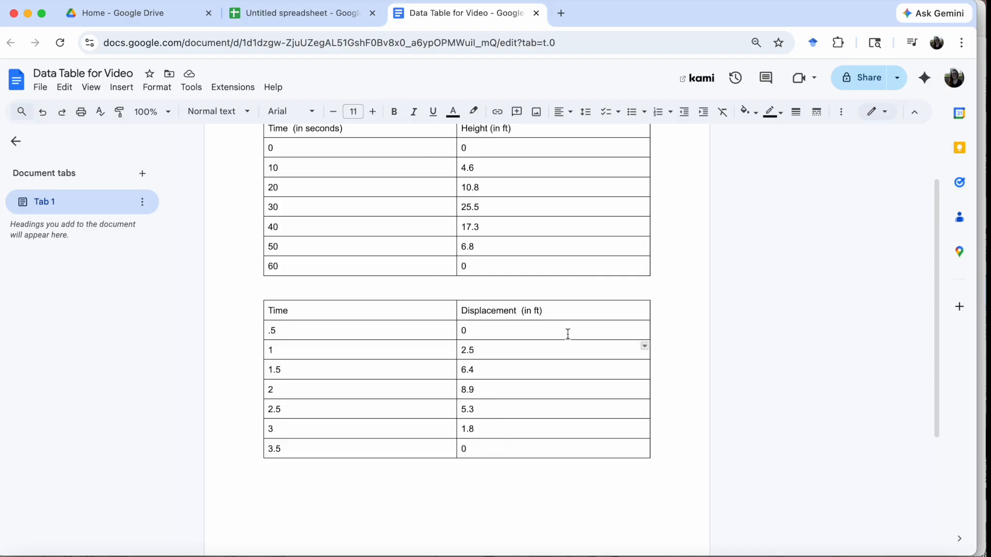
click(309, 13)
text(5.3)
key(Return)
text(1.8)
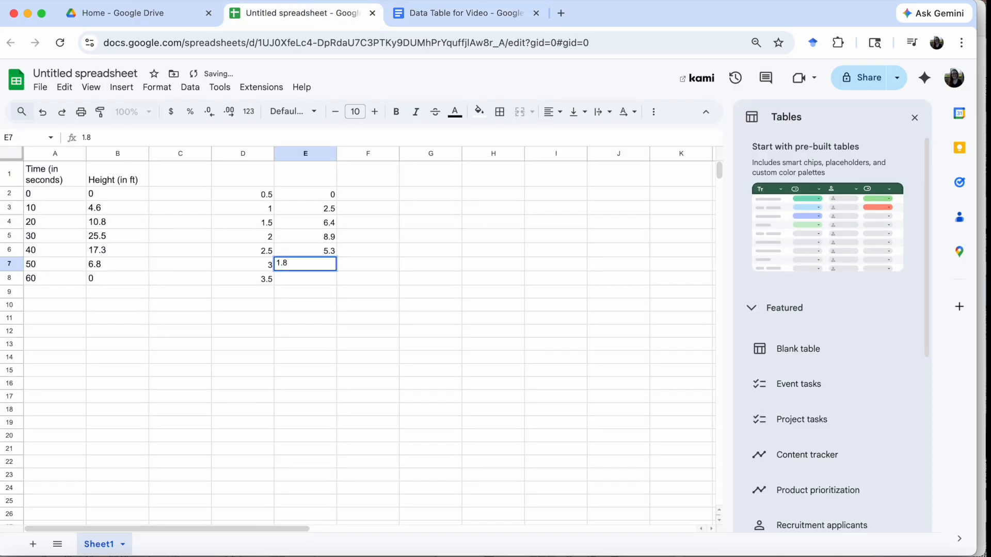
key(Return)
text(0)
key(Return)
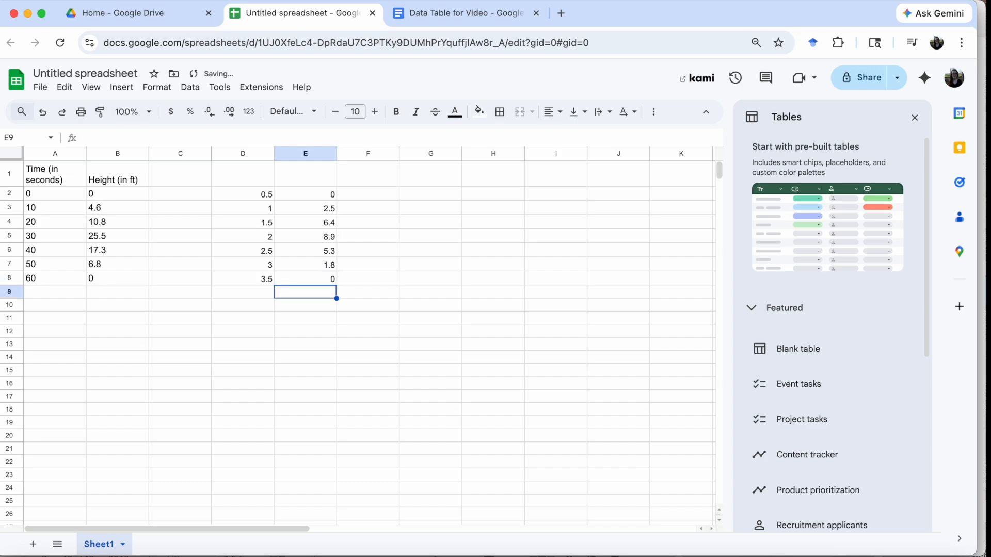
- Check the second table's headings in the document, then label D1 "time (in minutes)" and E1 "displacement (in ft)"
click(422, 14)
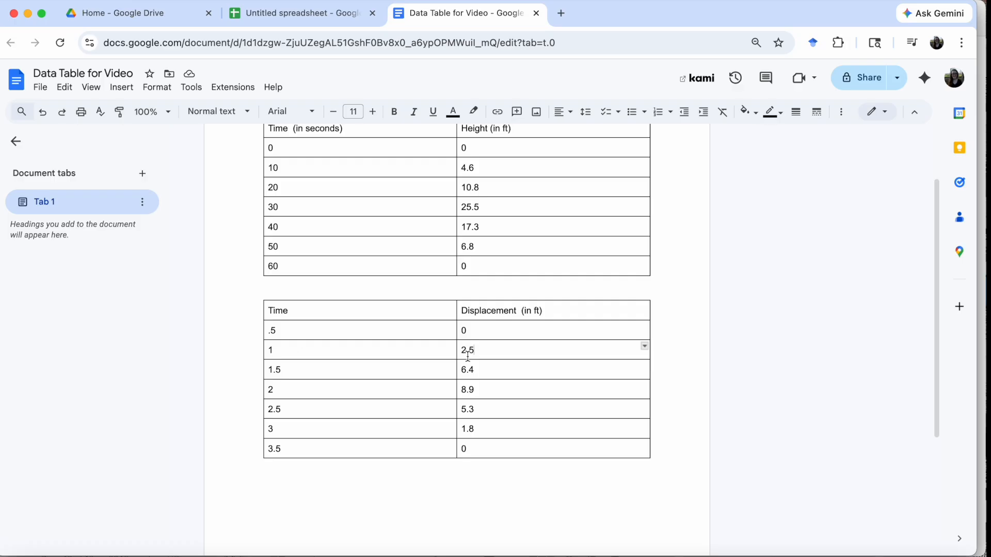
click(270, 14)
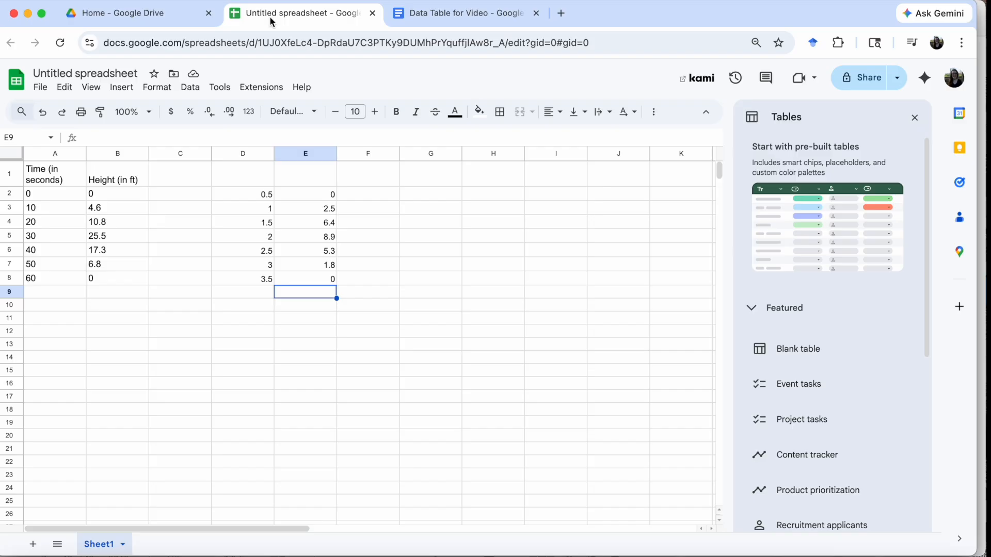
key(Right)
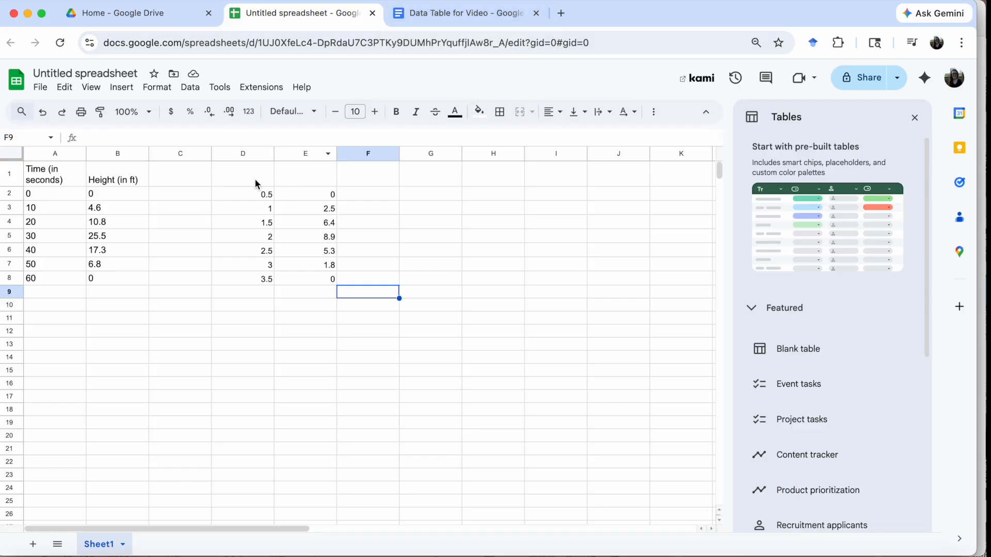
click(316, 173)
drag(316, 173, 263, 174)
drag(333, 179, 333, 179)
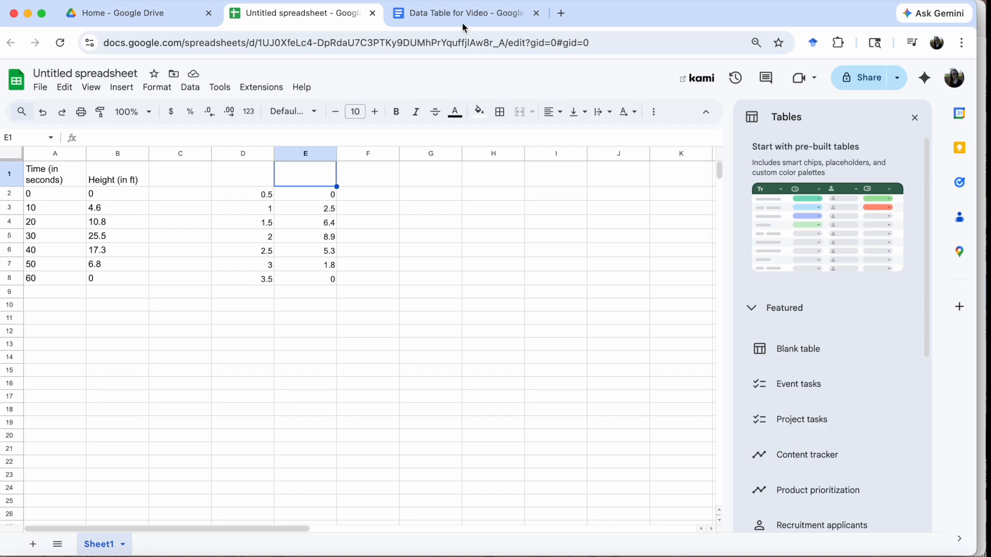
click(459, 13)
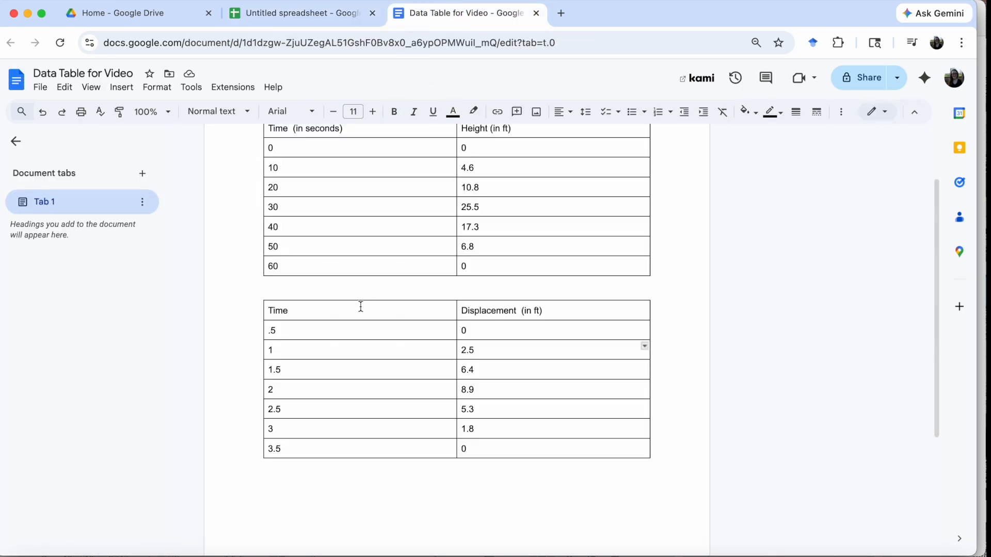
click(328, 21)
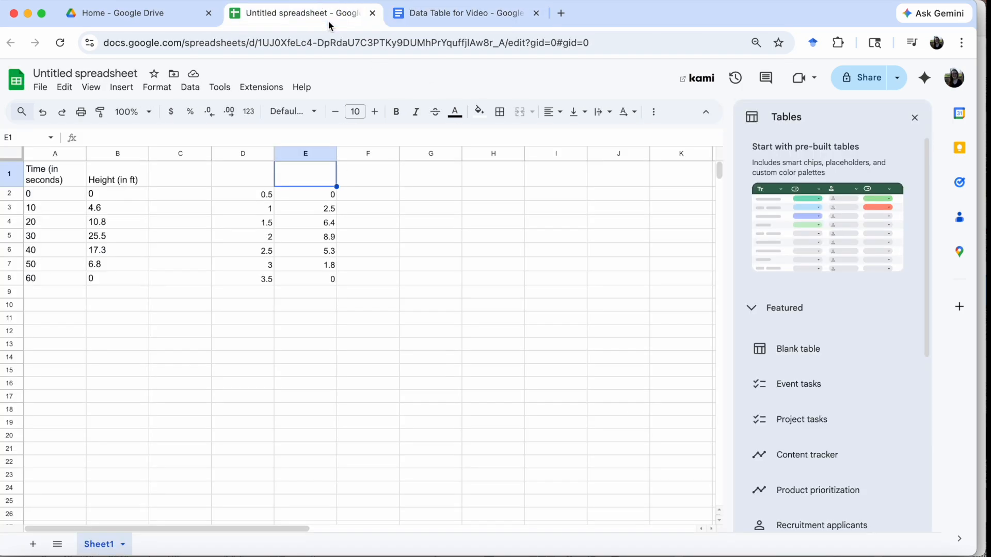
click(237, 175)
text(time)
key(Tab)
text(()
key(BackSpace)
text(displacement (in ft)
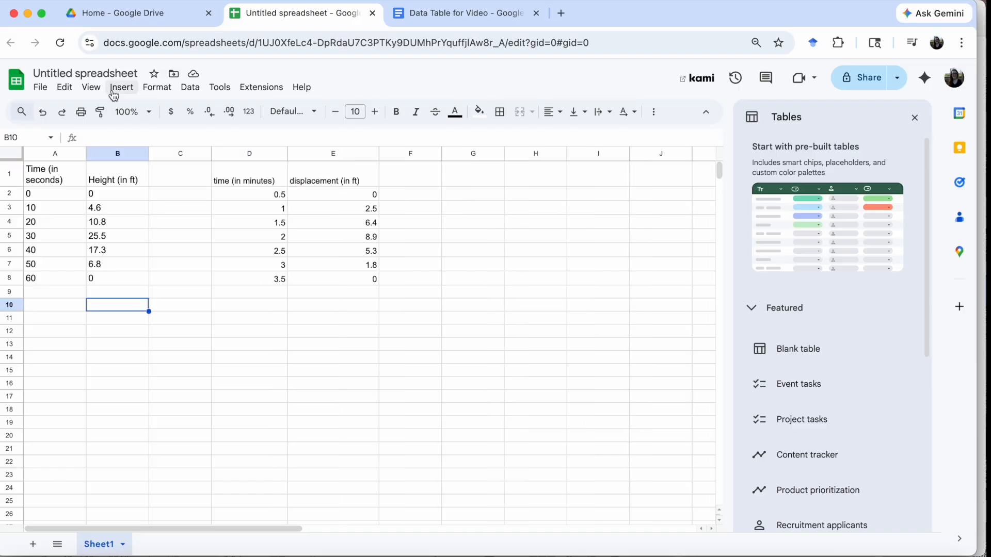
- Insert a line chart from the time and height data in A1:B8 and move it below the table
drag(119, 281, 61, 170)
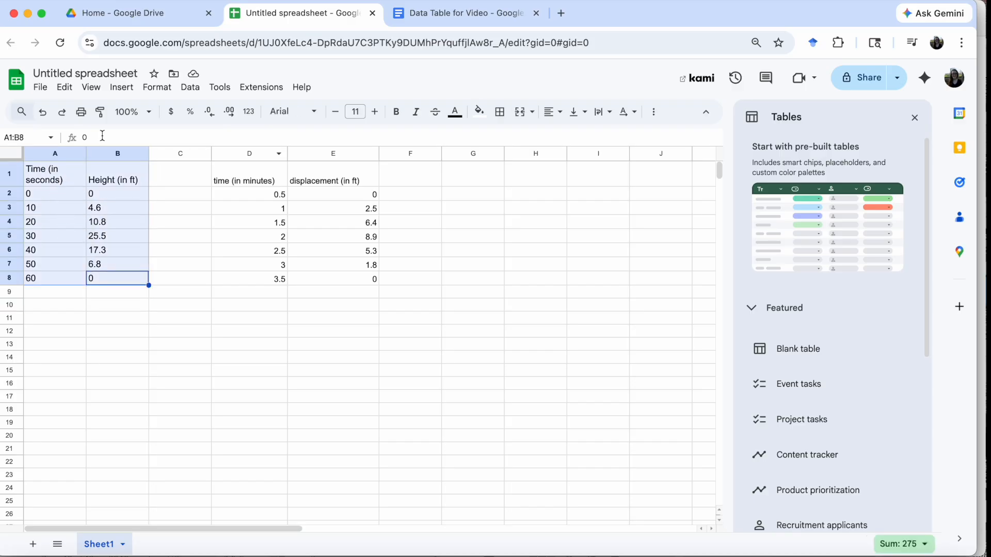
click(124, 87)
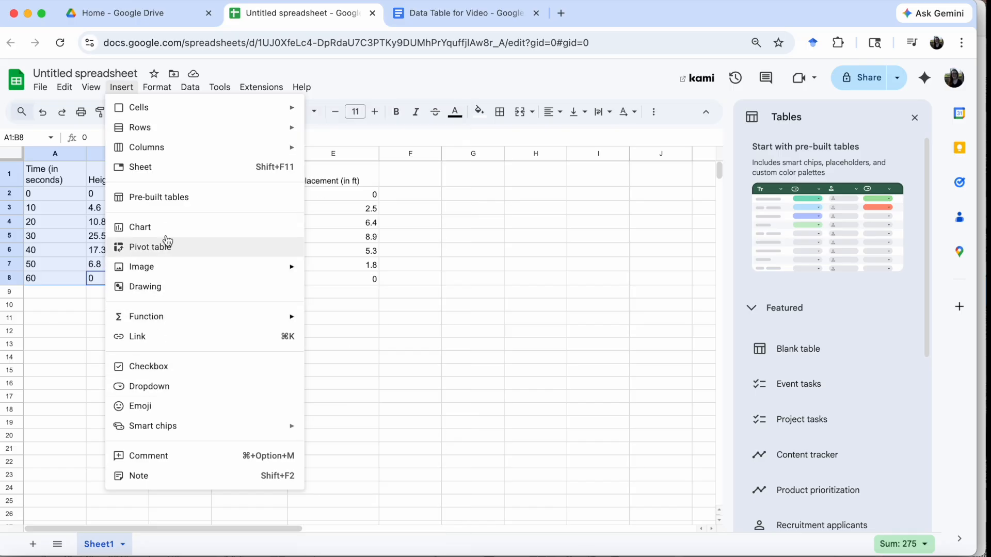
click(155, 227)
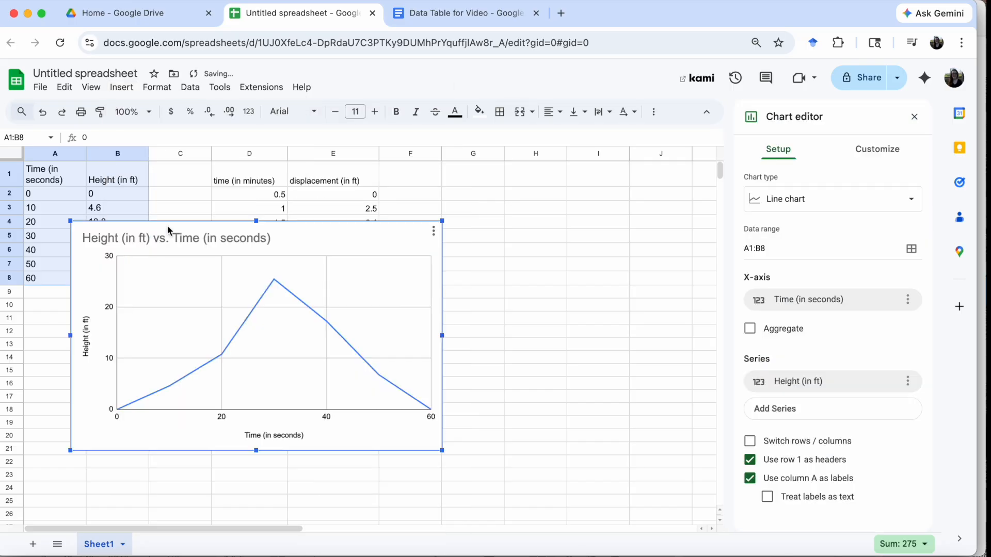
drag(338, 253, 388, 317)
click(405, 285)
- Insert a line chart from the time and displacement data in D1:E8 and move it to the empty area beside that table
drag(369, 264, 262, 178)
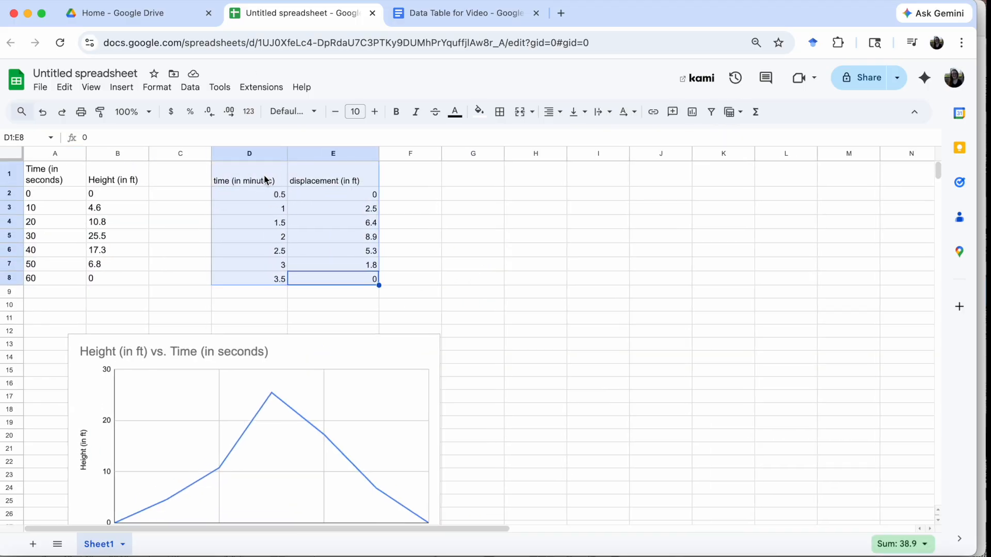
click(131, 91)
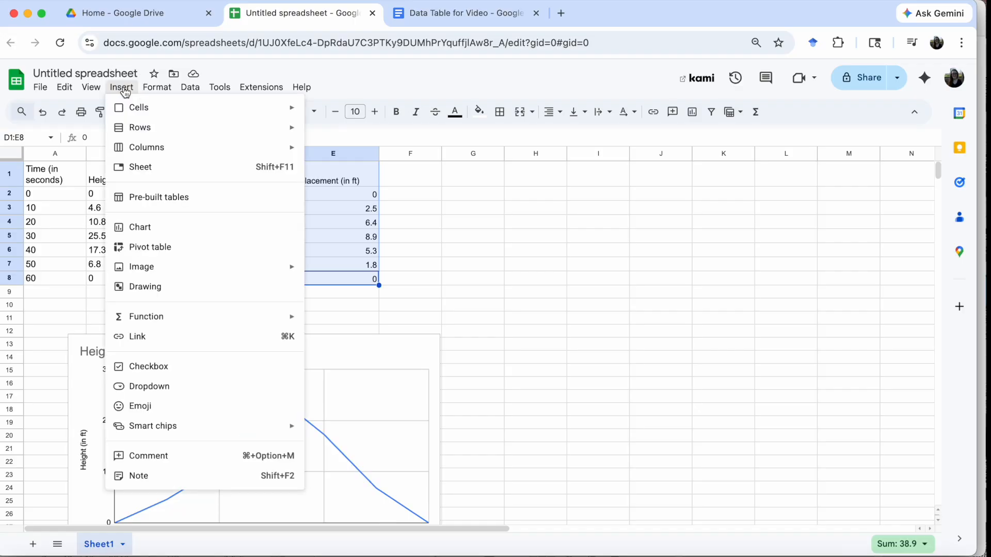
click(169, 234)
drag(464, 256, 655, 258)
scroll(667, 263, right, 5)
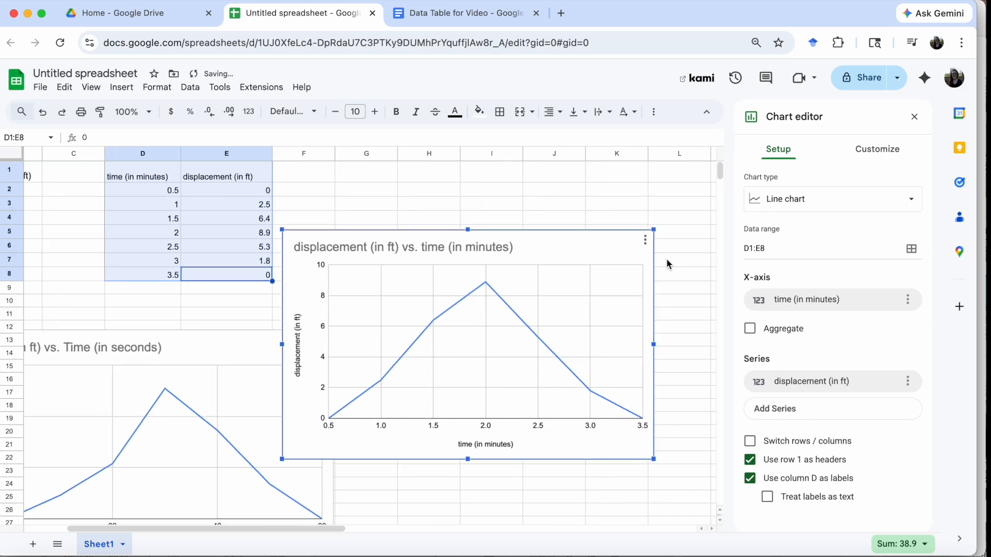
drag(573, 250, 630, 254)
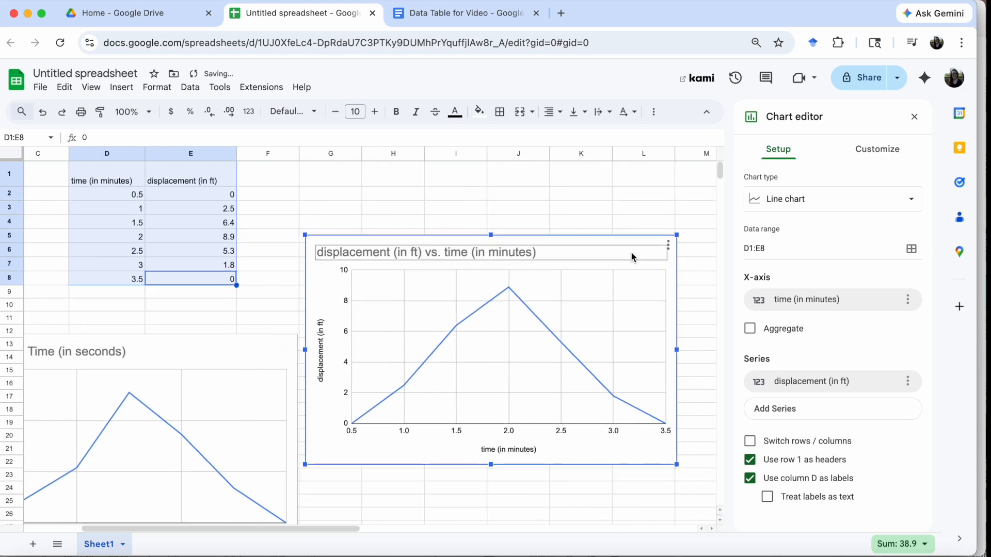
scroll(278, 231, left, 2)
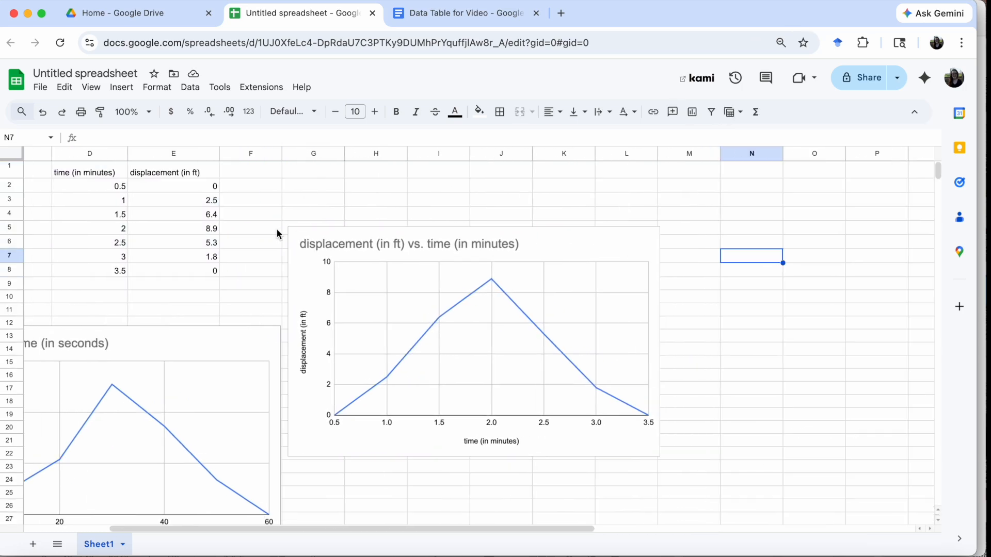
scroll(186, 383, down, 2)
scroll(201, 377, up, 2)
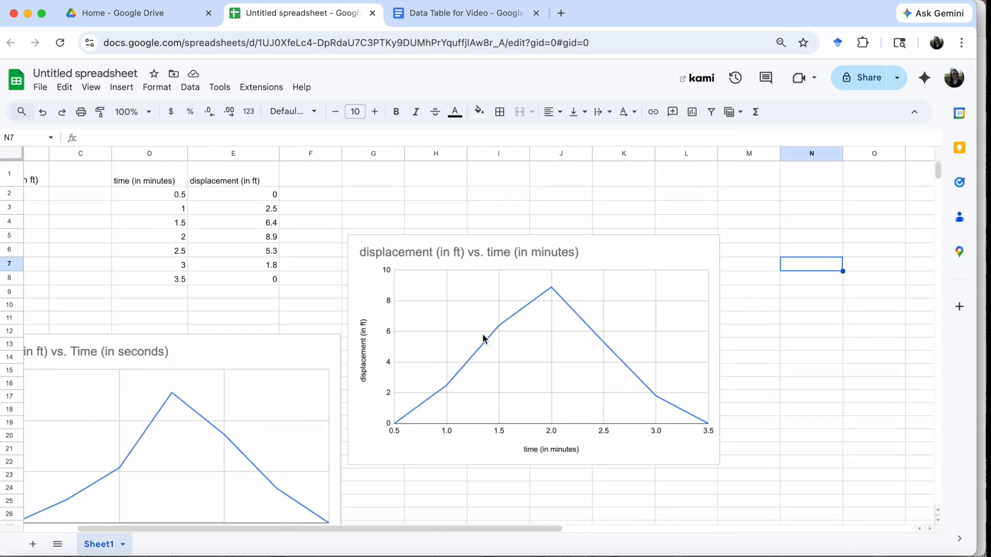
scroll(482, 338, right, 3)
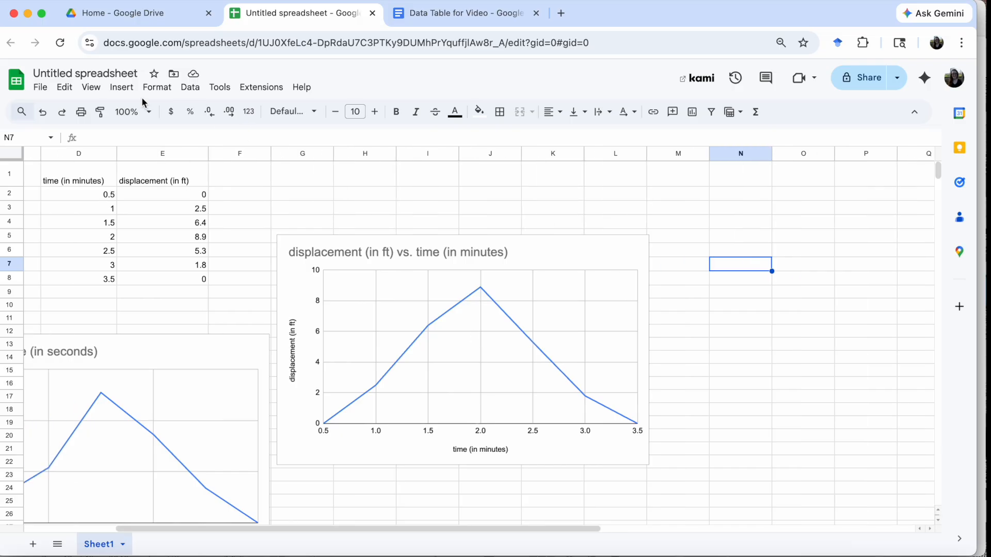
click(122, 88)
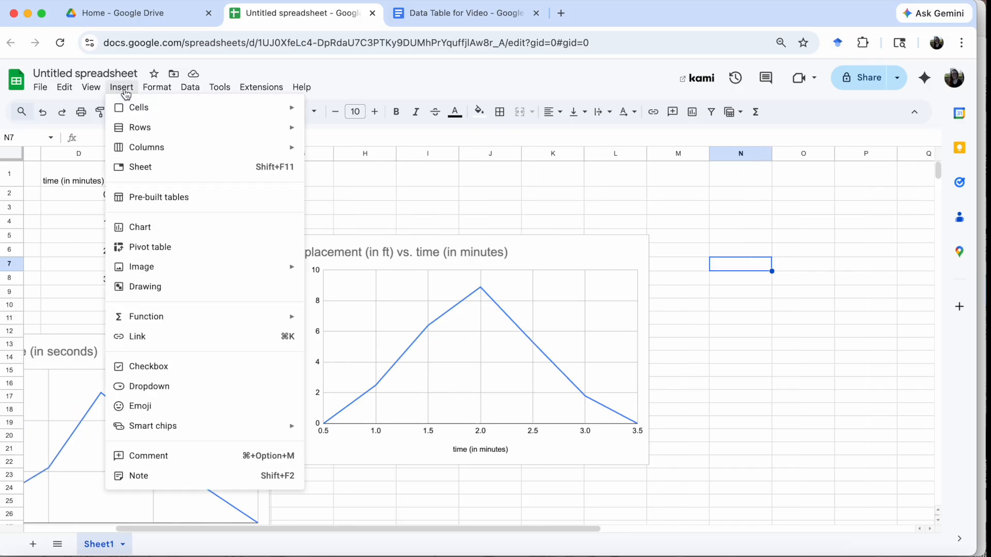
click(163, 228)
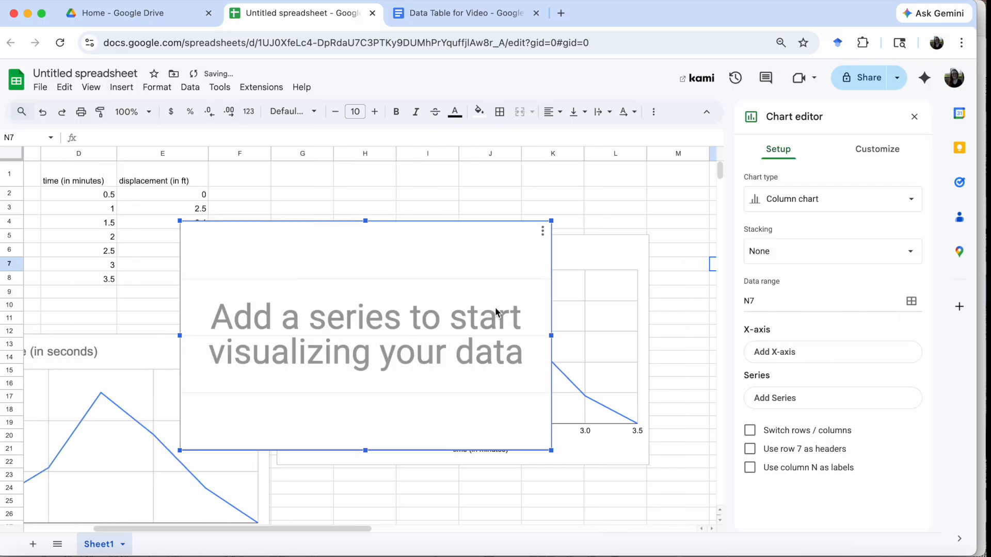
click(823, 200)
scroll(819, 467, down, 2)
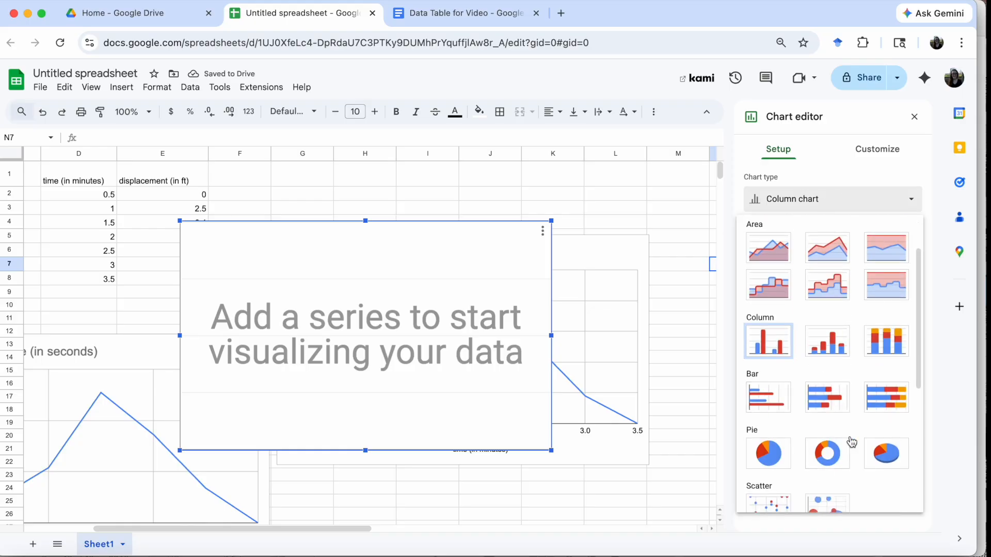
scroll(819, 467, down, 3)
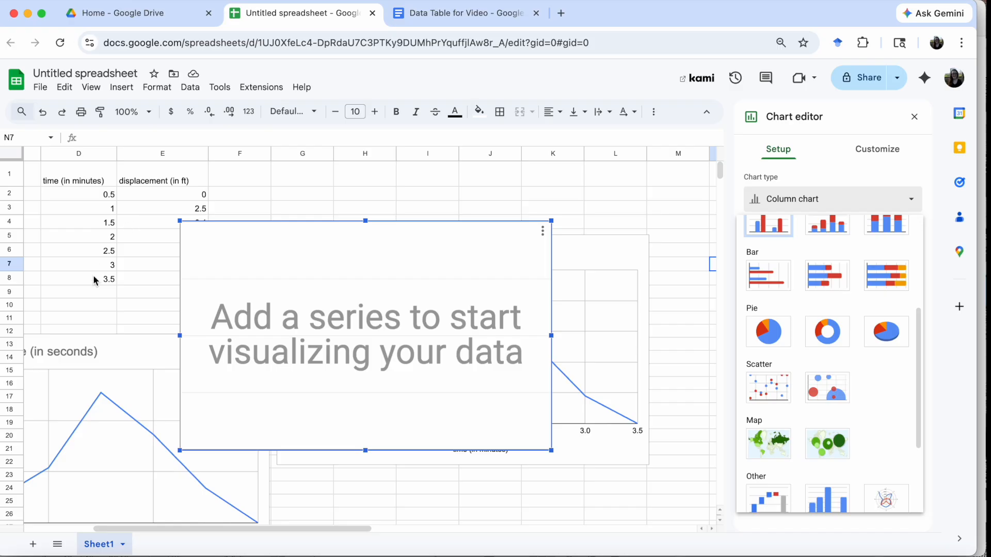
click(323, 252)
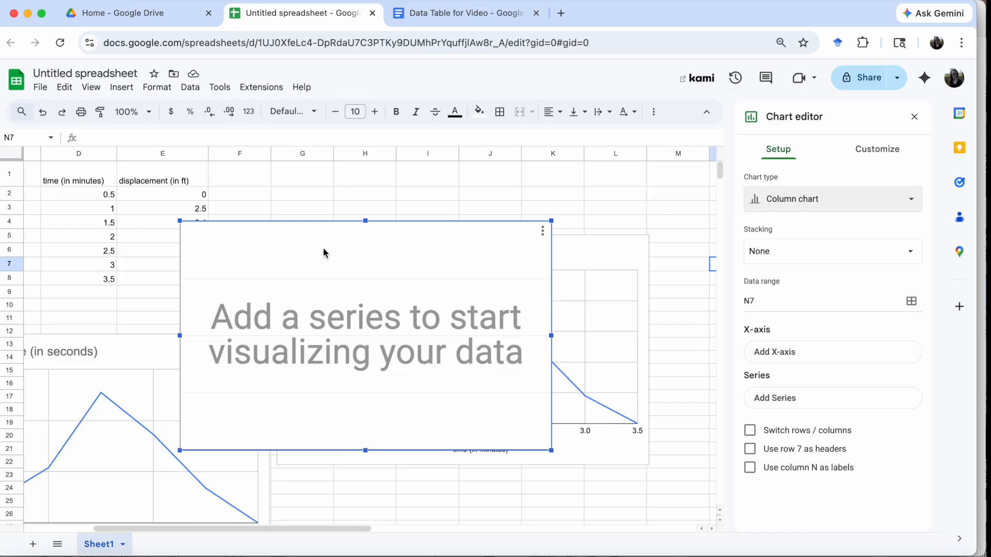
key(Delete)
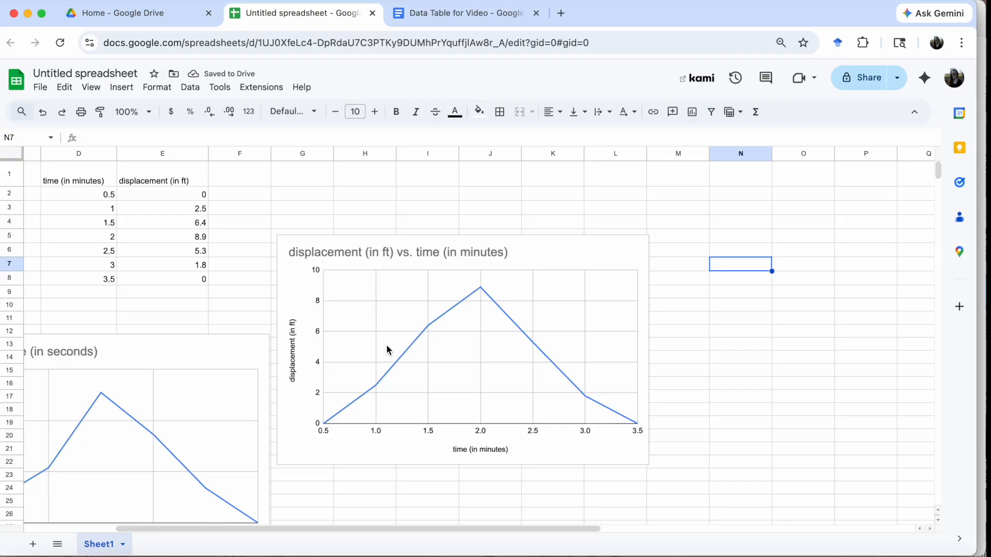
- Enter the whole numbers 1 through 7 down cells N4 to N10, beyond the displacement chart
scroll(387, 346, left, 3)
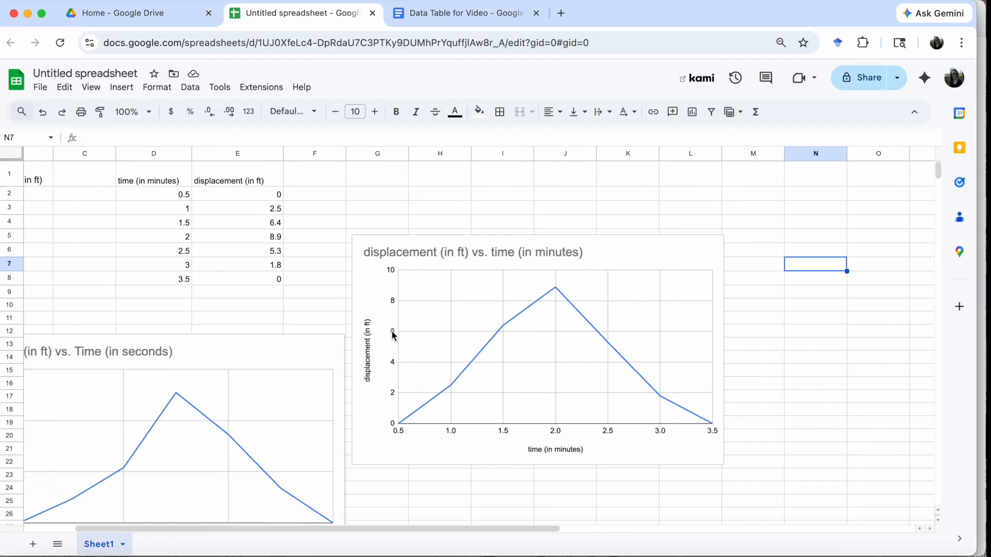
scroll(393, 332, left, 2)
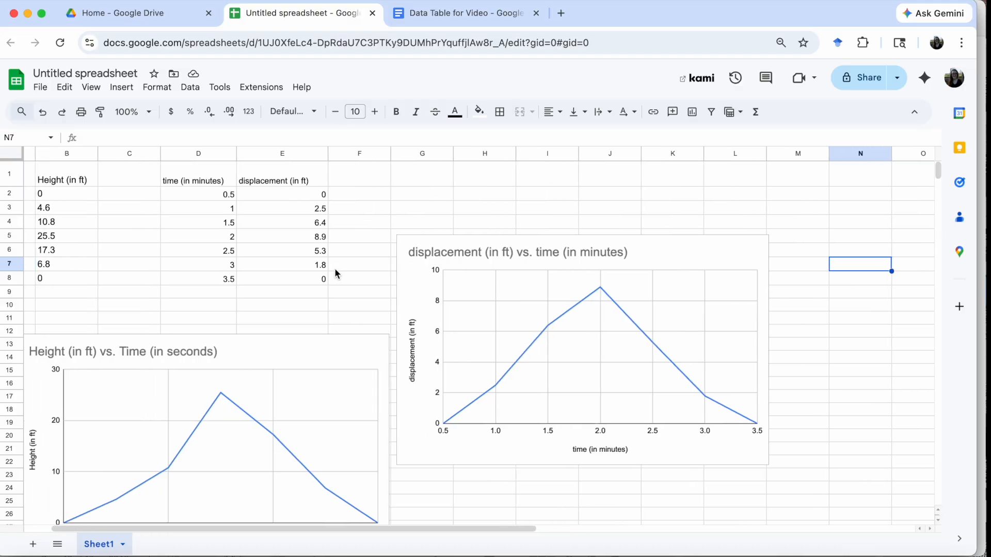
scroll(334, 268, right, 8)
click(662, 222)
text(1)
key(Return)
text(2)
key(Return)
text(3)
key(Return)
text(4)
key(Return)
text(5)
key(Return)
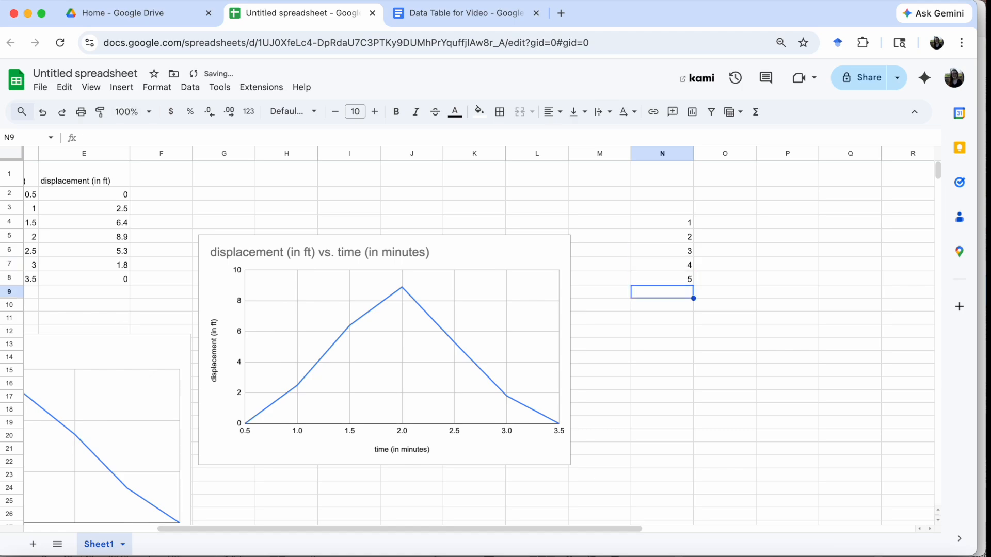
text(6)
key(Return)
text(7)
- Start a second column of sample values with 0, 0 and 1 in cells O4 to O6
key(Tab)
key(Up)
key(Up)
key(Up)
key(Up)
key(Up)
key(Up)
text(0)
key(Return)
text(0)
key(Return)
text(1)
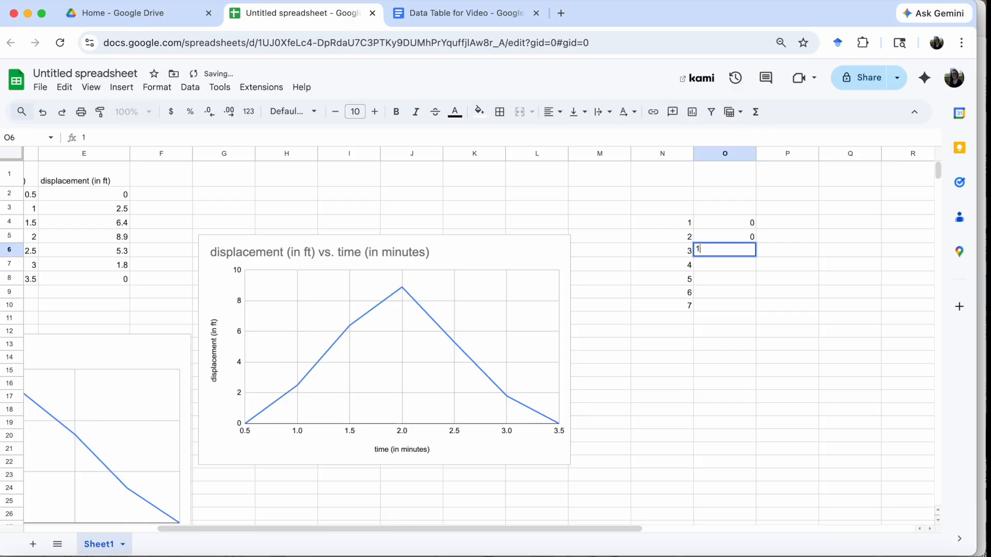
key(Return)
- Complete the second sample column with 2.7, 3.3, 6.4 and 7.1 in cells O7 to O10
text(2)
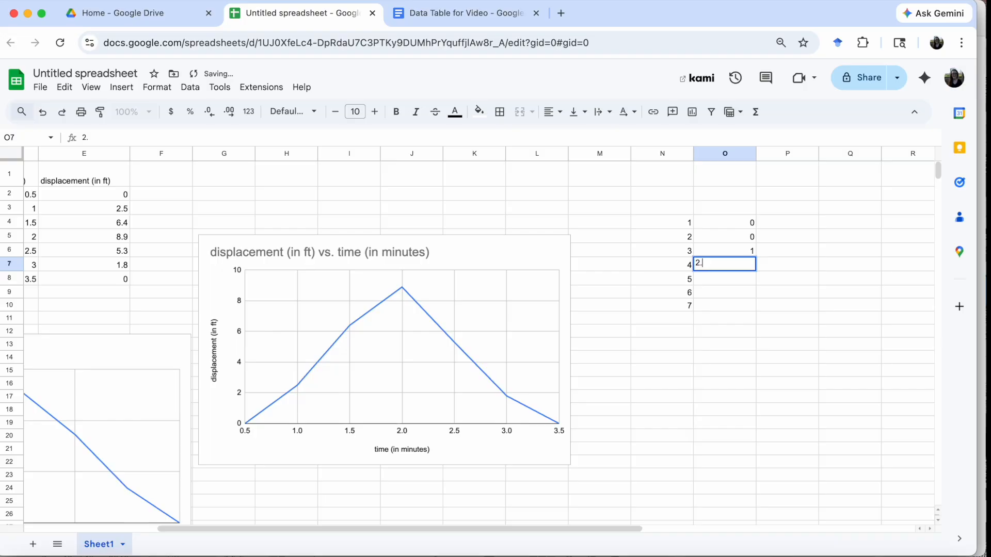
text(.7)
key(Return)
text(8)
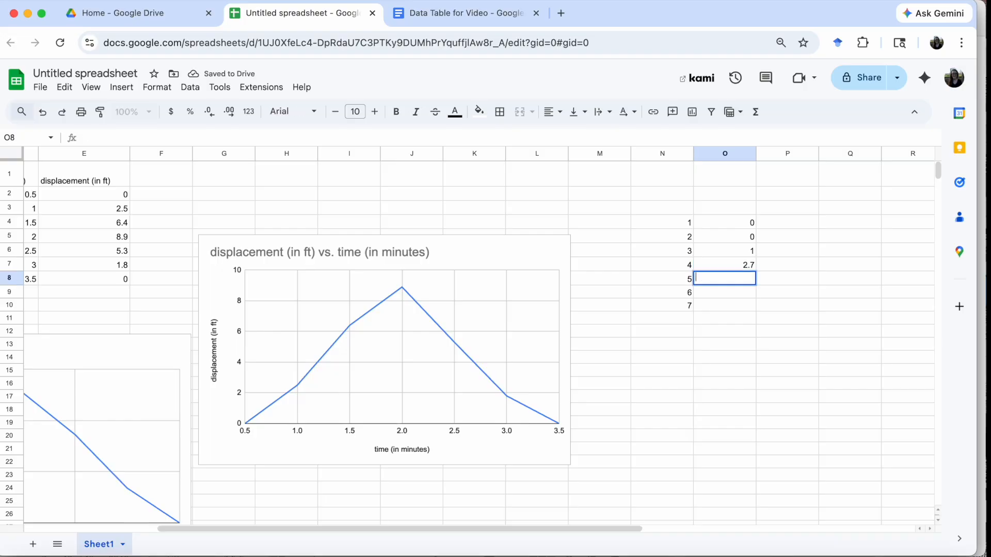
text(.3)
key(Return)
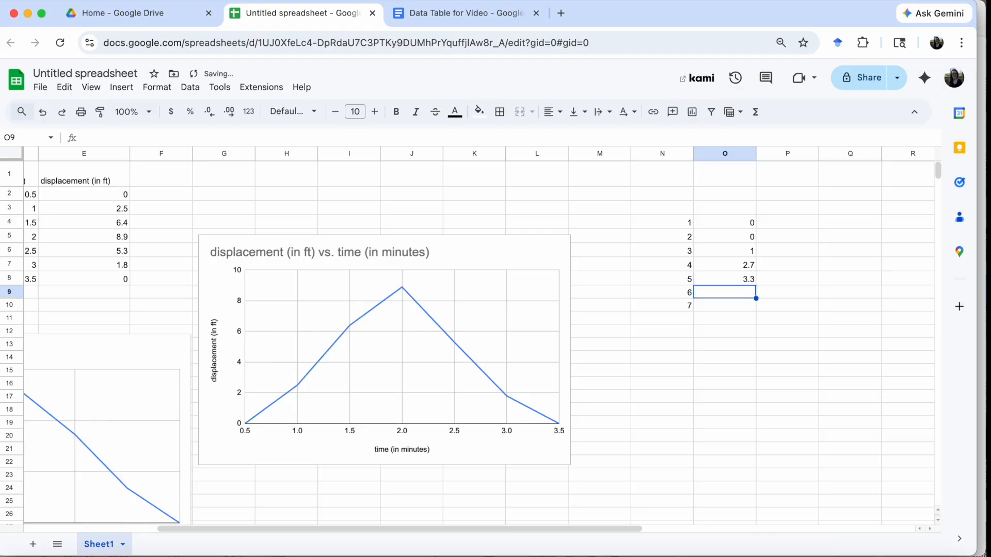
text(6)
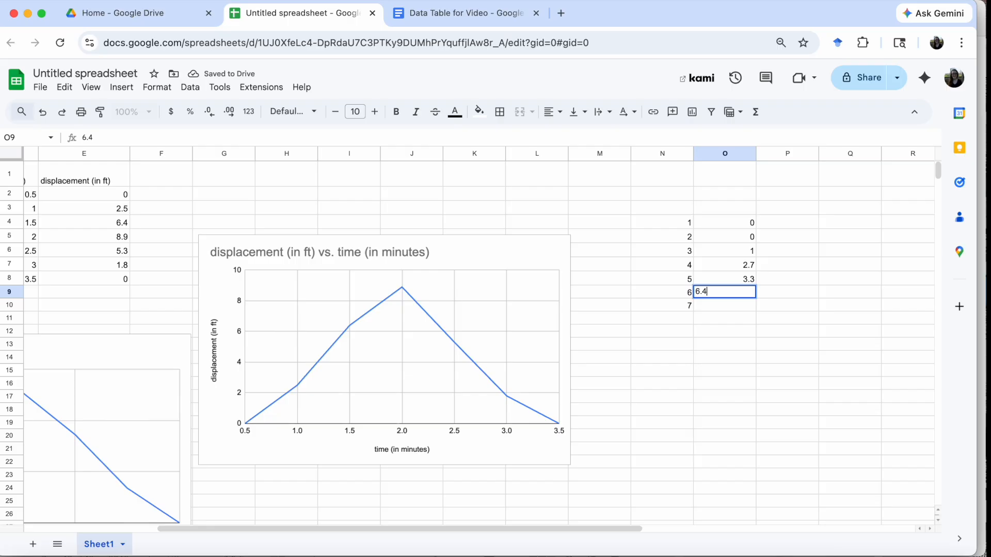
text(.4)
key(Return)
text(2.)
key(Escape)
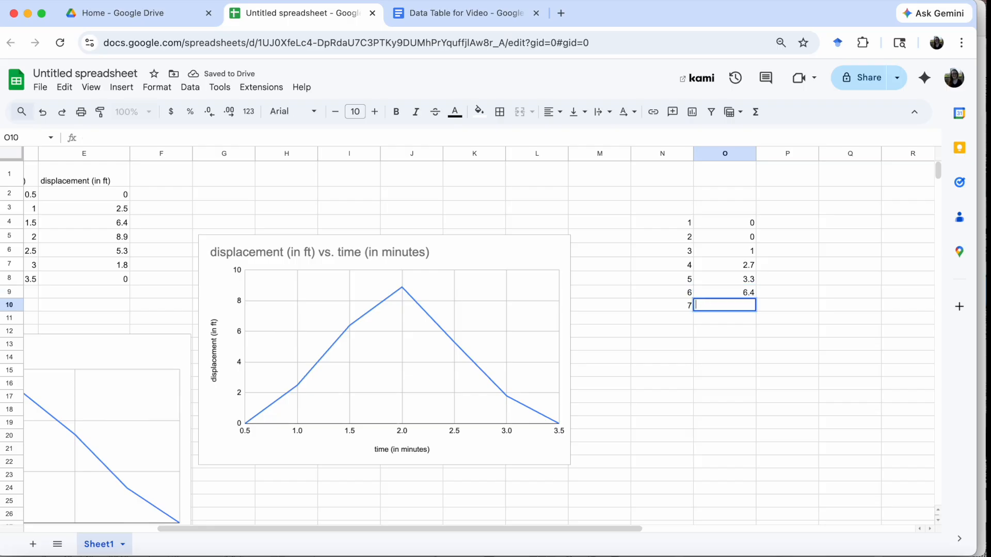
text(7.1)
key(Return)
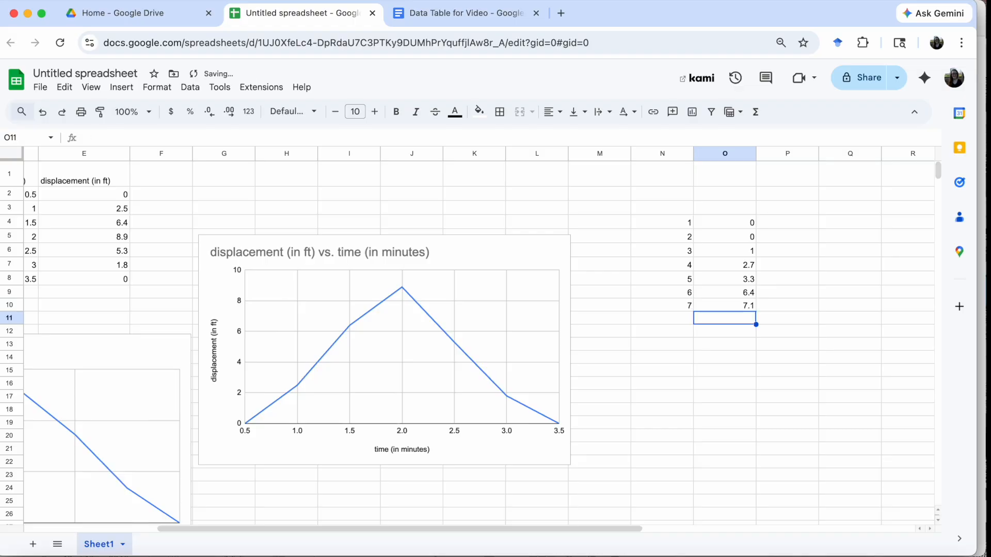
- Insert a chart from the sample data in N4:O10 and move it below that data
key(Tab)
drag(659, 222, 710, 301)
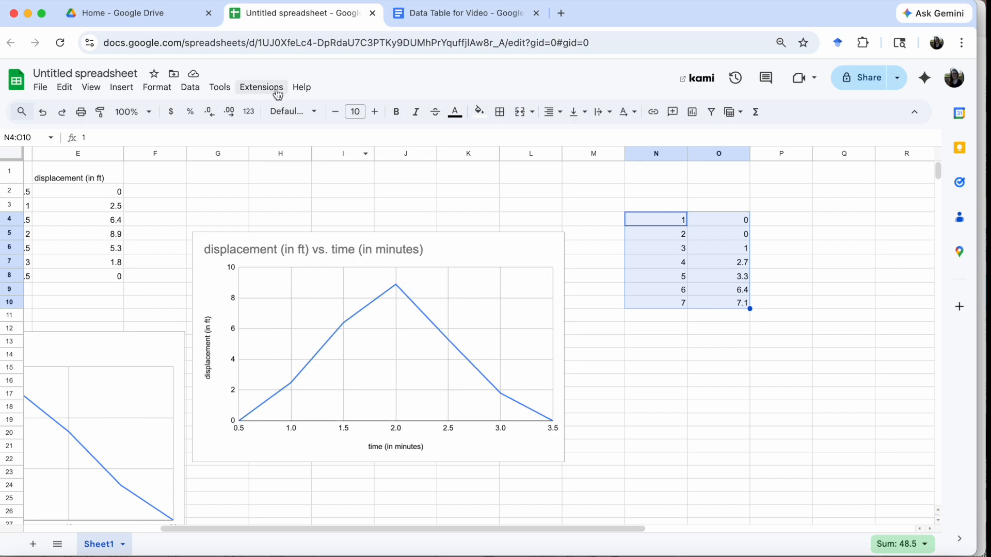
click(129, 92)
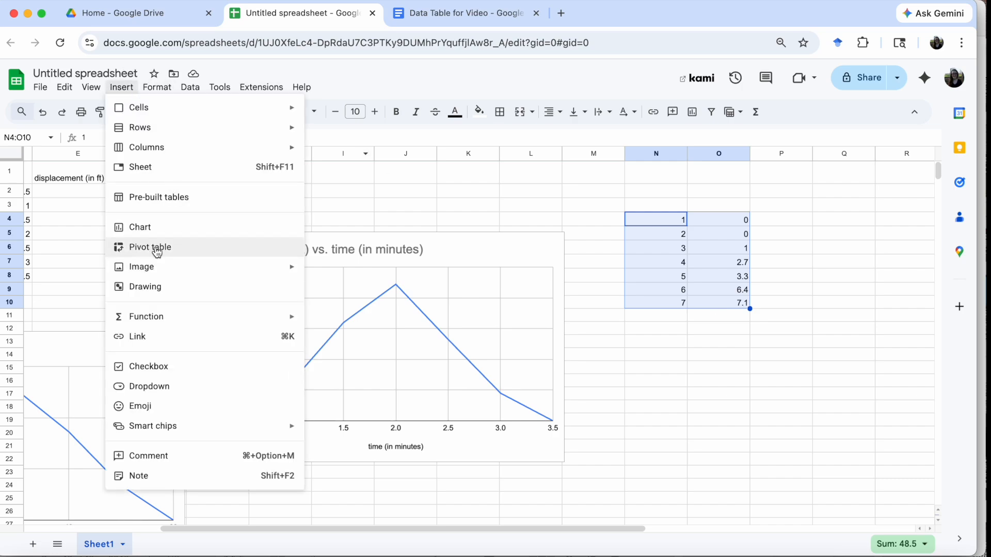
click(147, 228)
scroll(317, 257, right, 5)
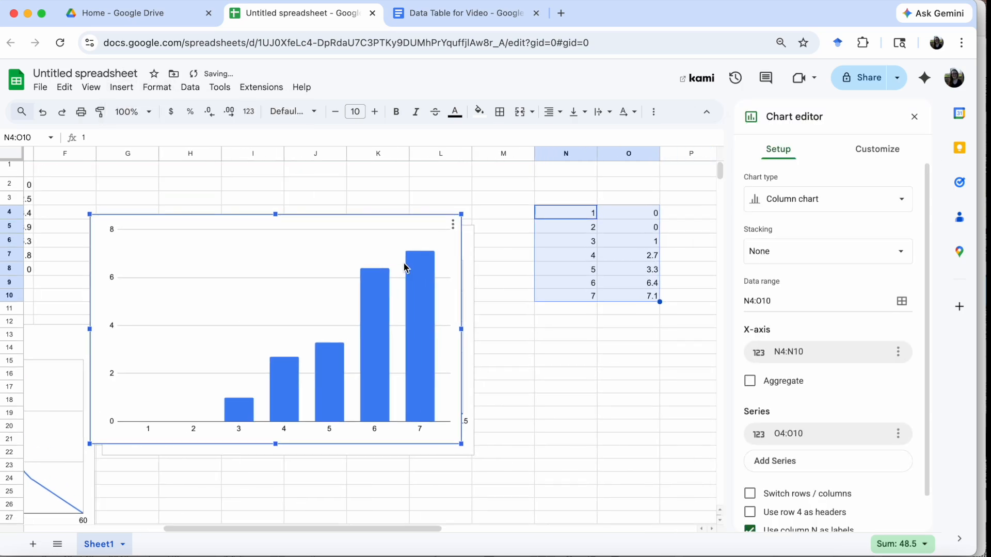
click(388, 256)
drag(387, 256, 661, 384)
scroll(661, 384, right, 2)
drag(516, 310, 619, 299)
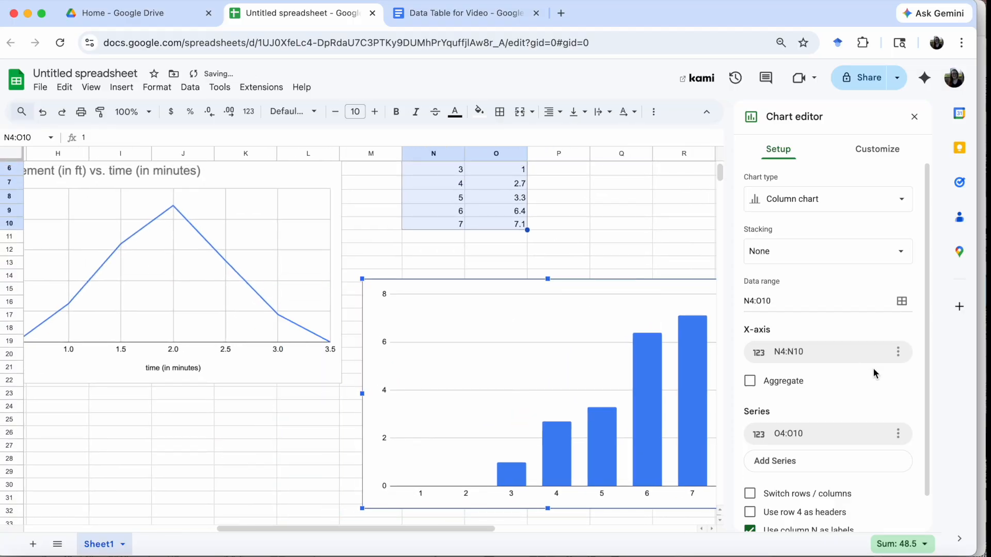
- Change the sample data chart to a line chart and shift it so it lines up under column N
click(809, 197)
scroll(817, 372, down, 3)
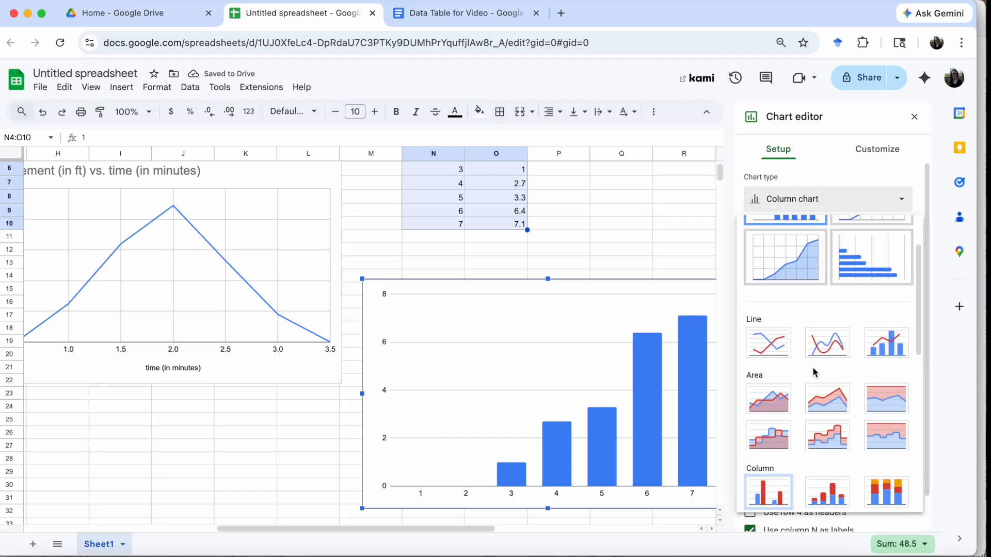
click(780, 353)
scroll(640, 311, right, 1)
drag(627, 308, 677, 305)
scroll(615, 311, up, 3)
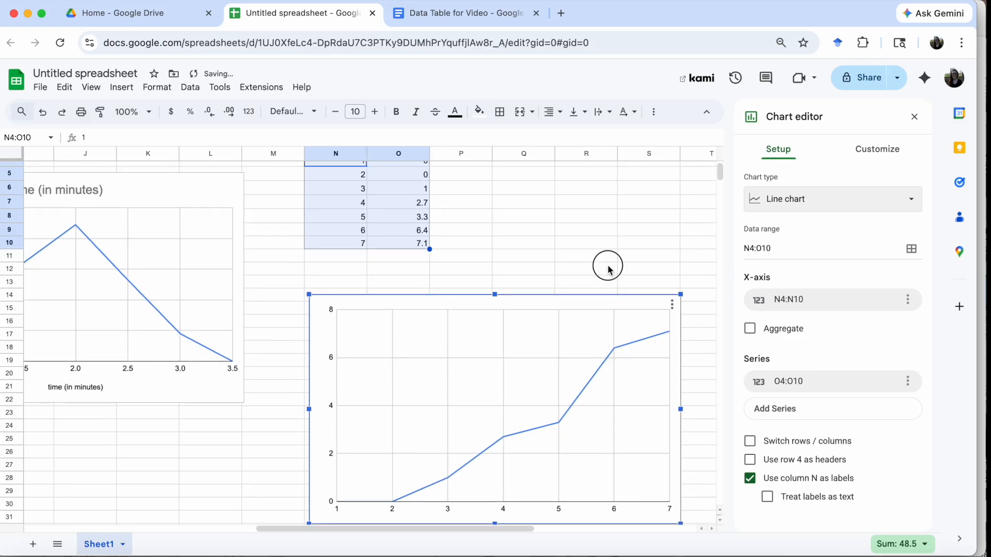
click(608, 265)
- Review the new line chart against its sample data and compare it with the earlier displacement chart
scroll(581, 310, up, 2)
scroll(581, 309, up, 2)
scroll(553, 310, left, 1)
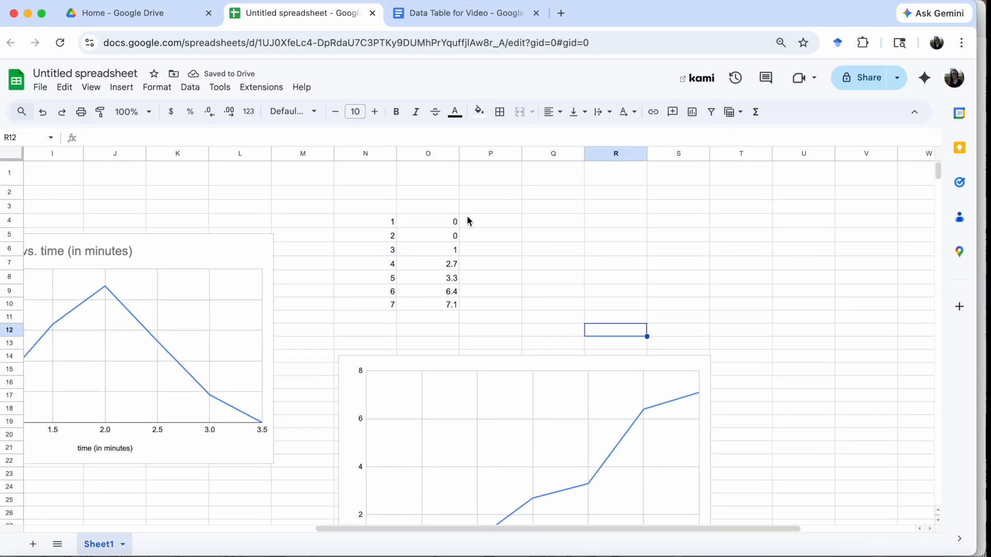
scroll(538, 485, down, 3)
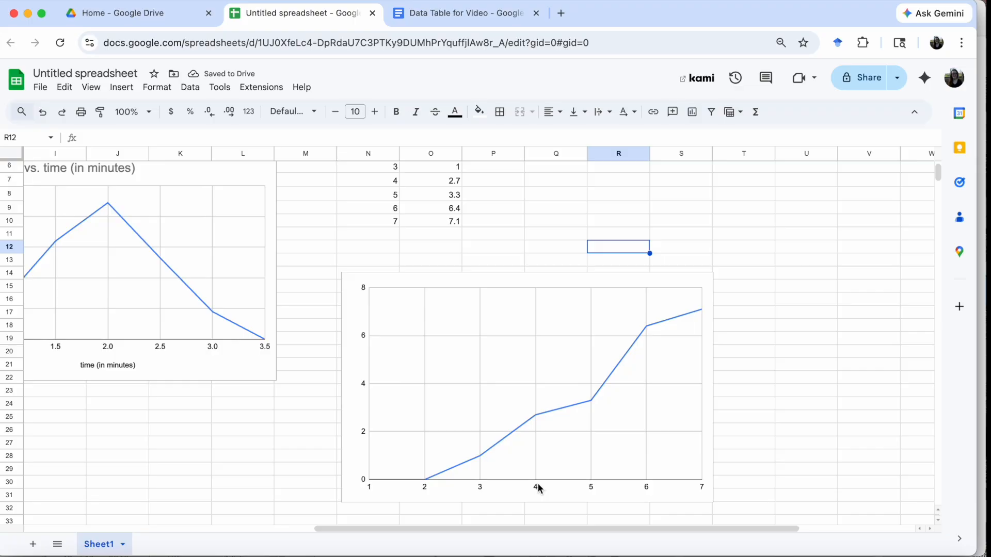
scroll(504, 384, up, 3)
scroll(504, 384, left, 5)
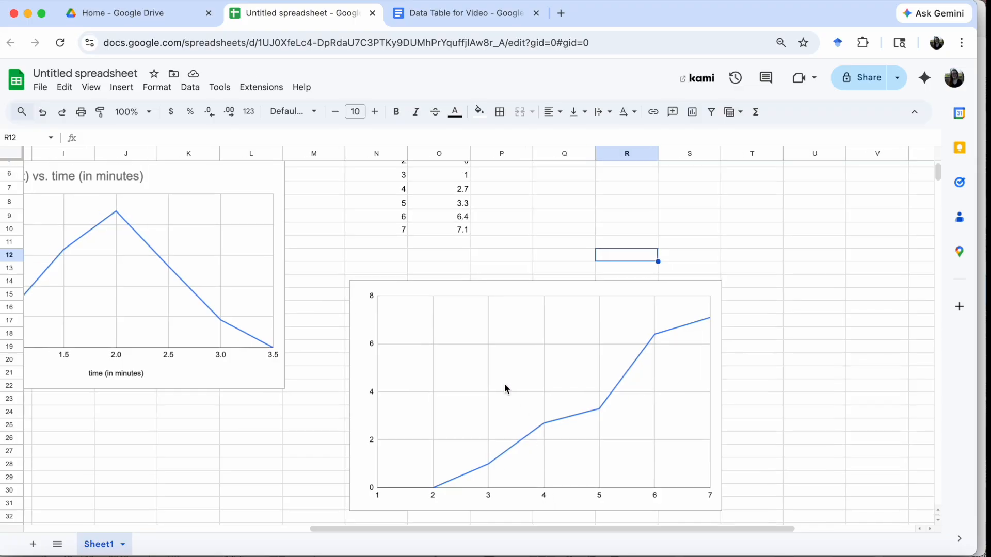
scroll(504, 383, left, 2)
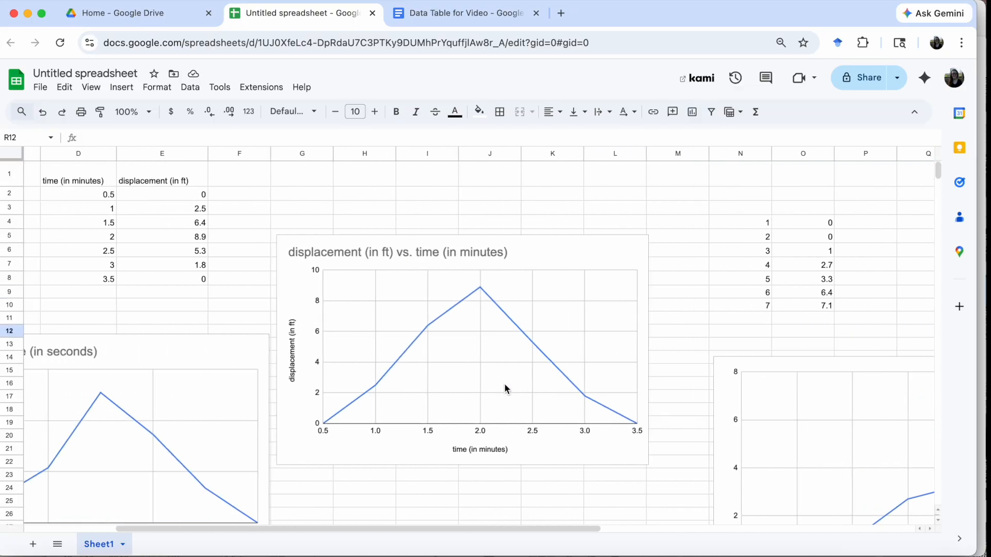
scroll(506, 386, down, 3)
scroll(507, 391, right, 5)
scroll(508, 391, up, 3)
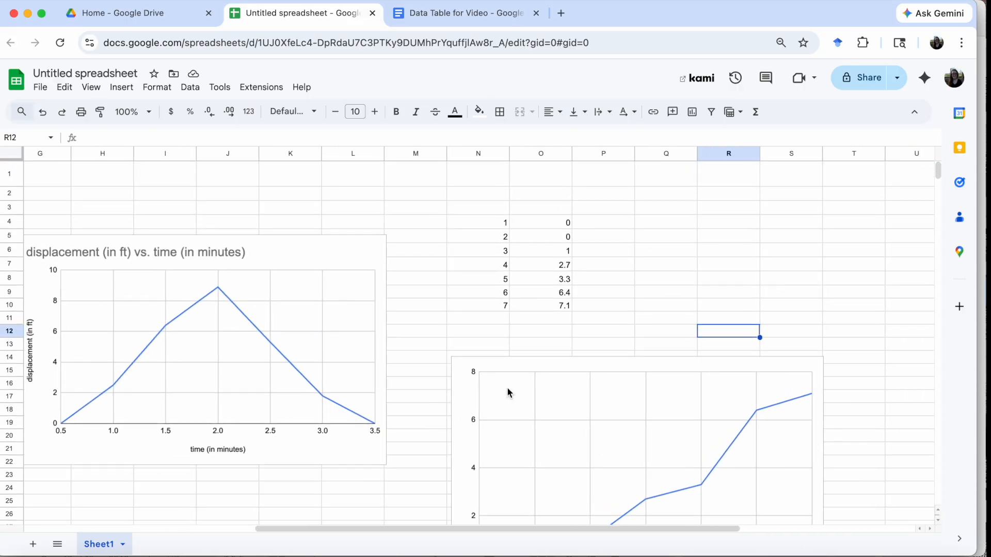
scroll(508, 392, left, 1)
scroll(509, 392, left, 5)
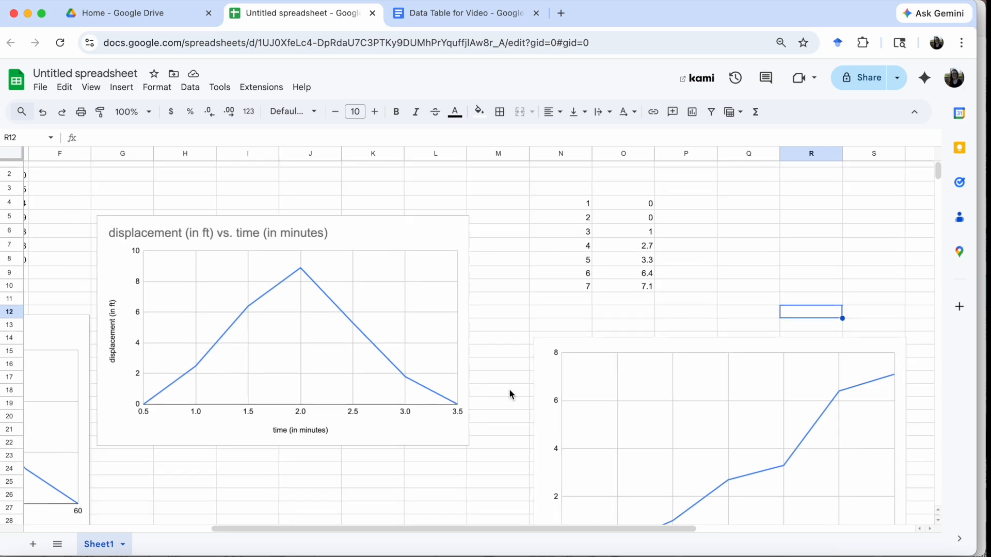
scroll(509, 388, down, 3)
scroll(509, 389, right, 4)
scroll(501, 385, right, 2)
scroll(501, 384, down, 1)
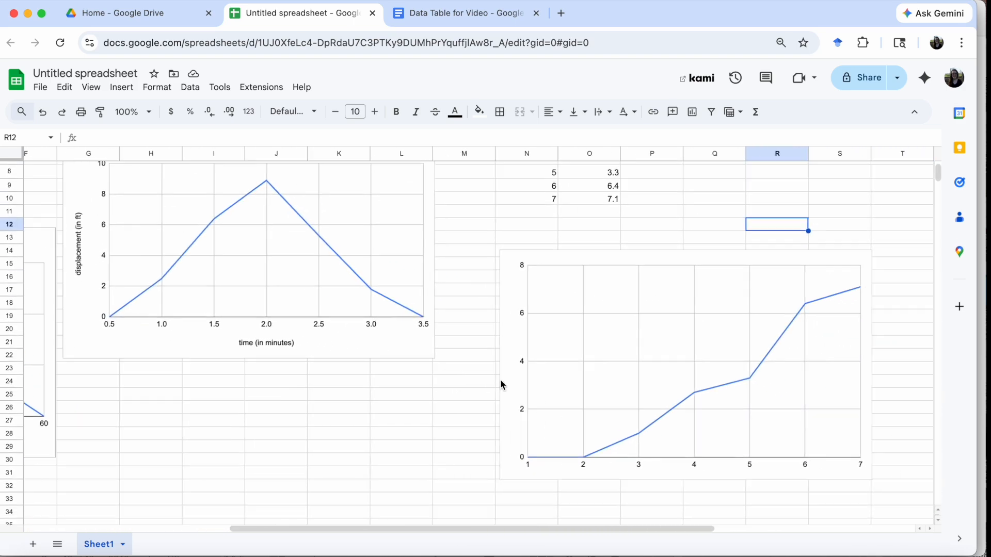